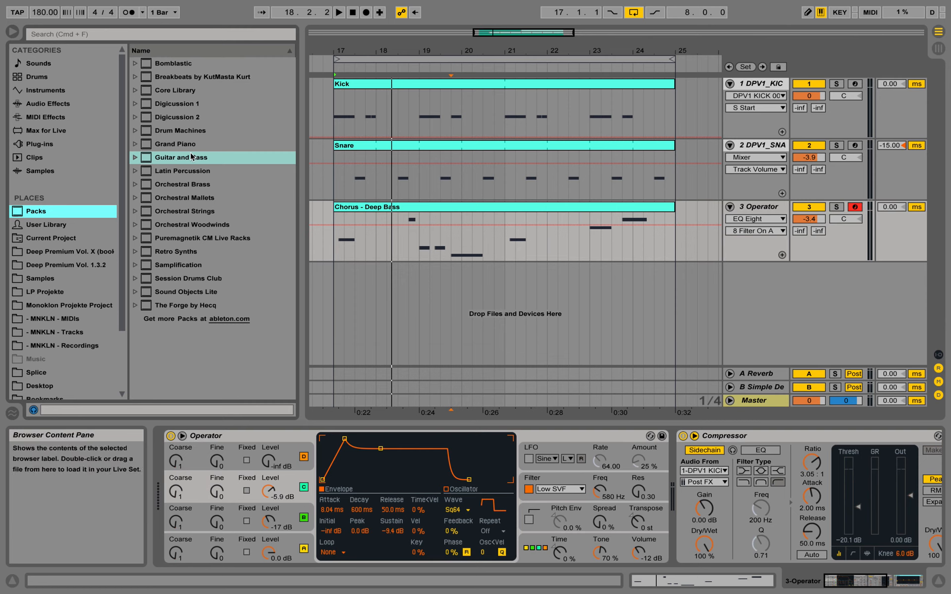
Step: Search the packs for "guitar amp" and load Guitar-Dual Amped Crunch.adg from Guitar and Bass onto a new track
click(138, 36)
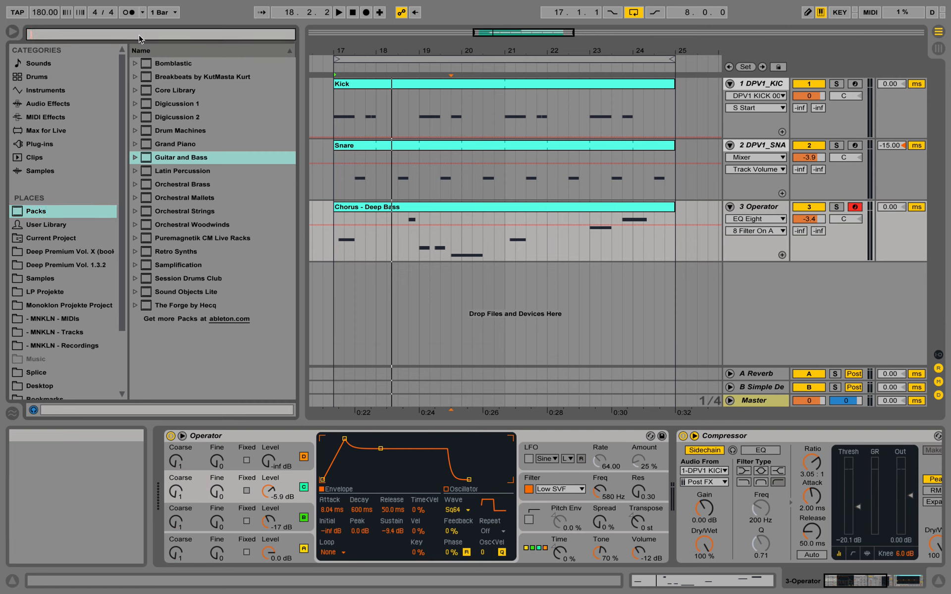
text(guitar )
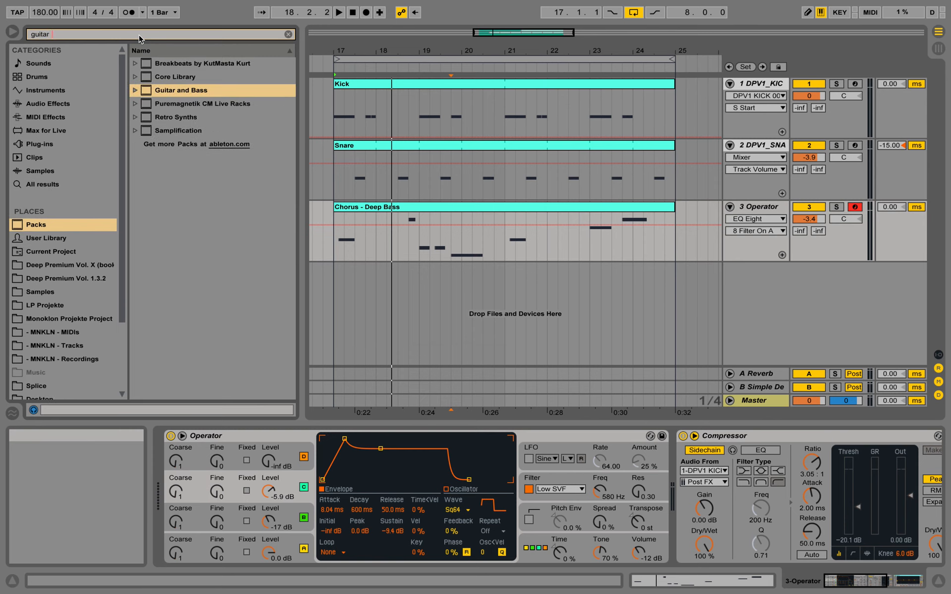
text(amp)
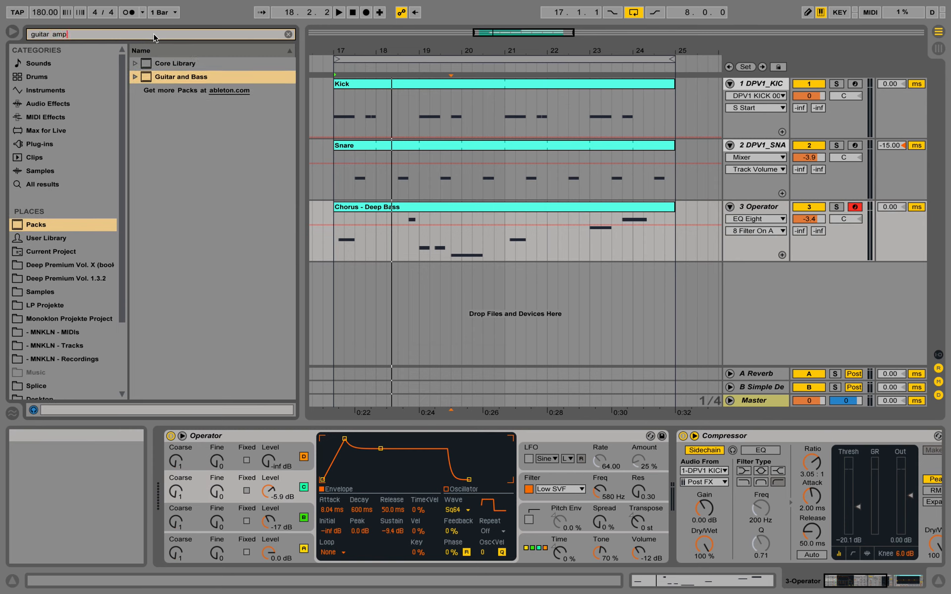
click(134, 76)
click(144, 91)
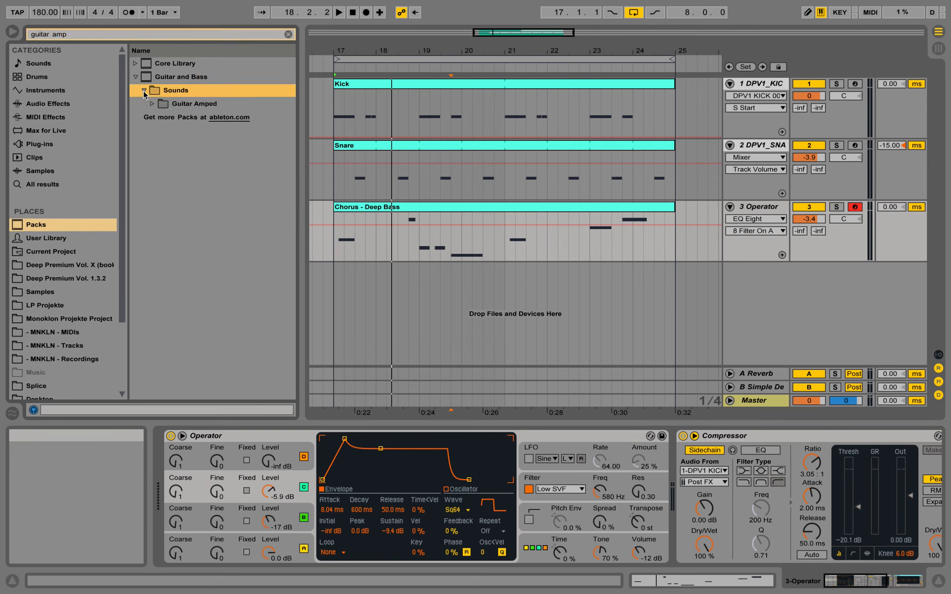
click(153, 103)
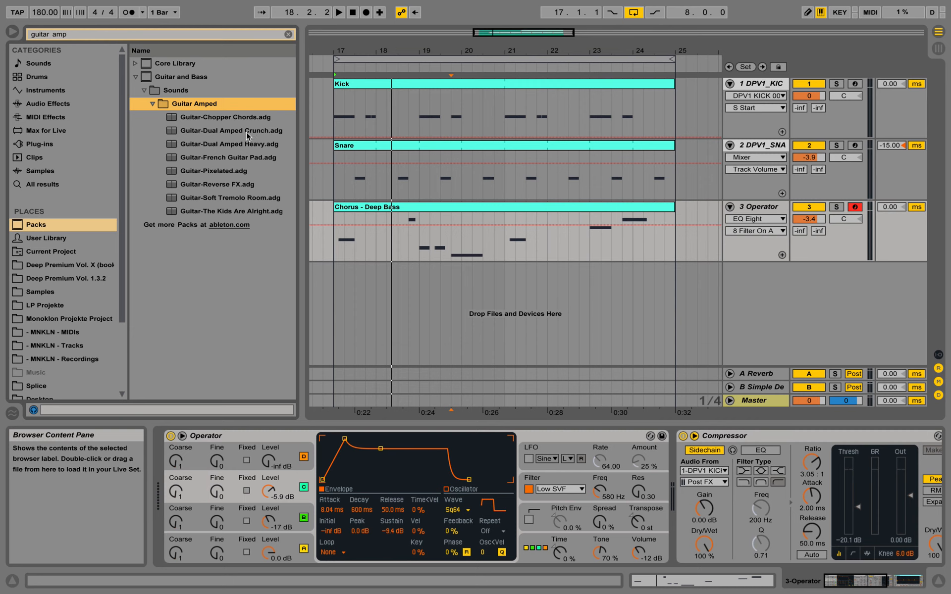
click(203, 131)
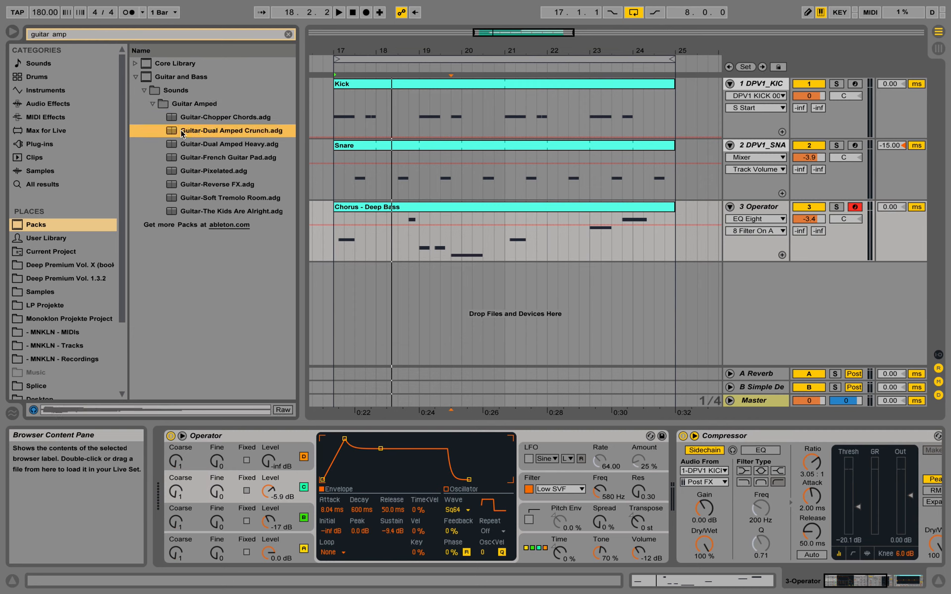
drag(170, 132, 777, 288)
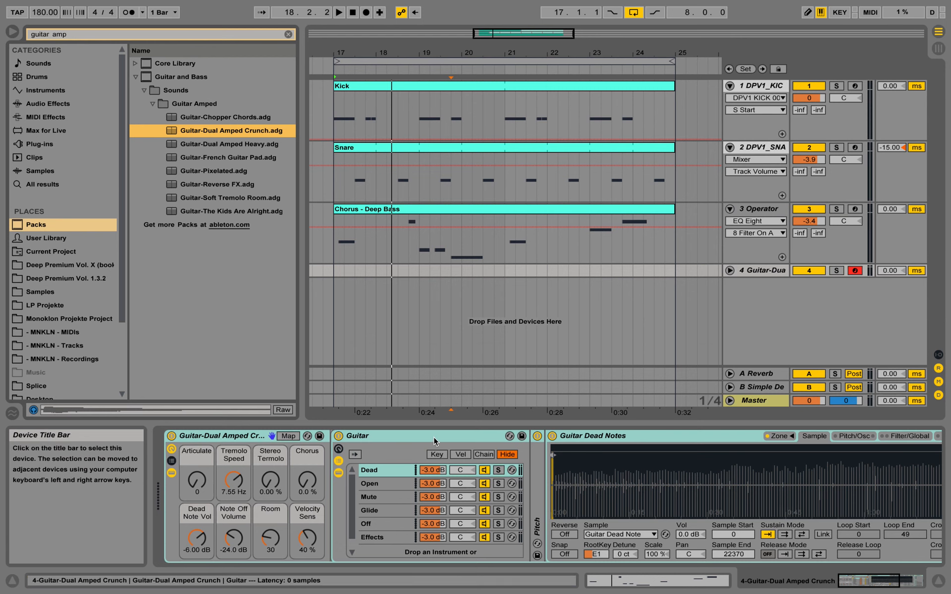
click(599, 436)
right_click(599, 437)
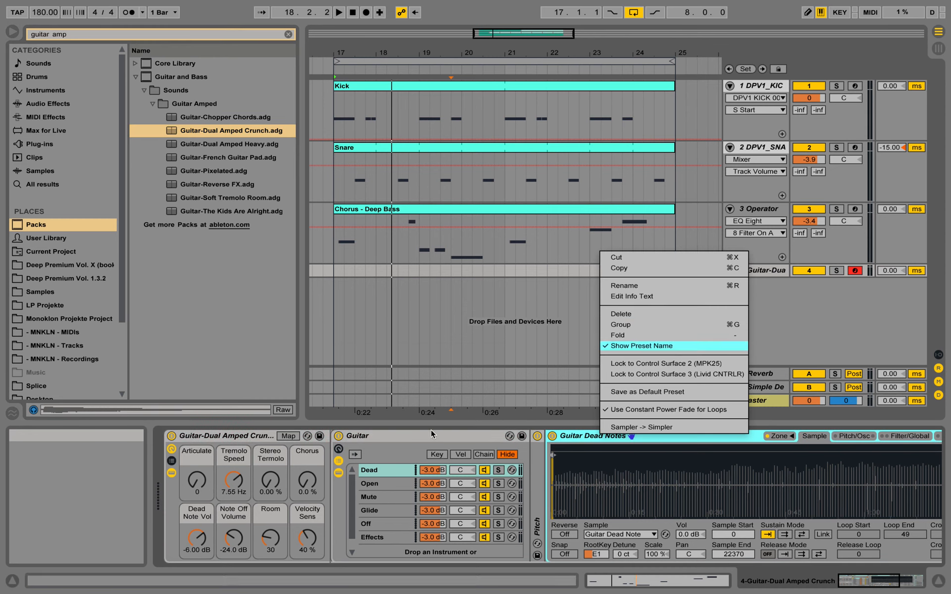
click(427, 435)
Step: Examine the nested Guitar rack's macro controls, chain list and devices, and collapse the rack
click(421, 438)
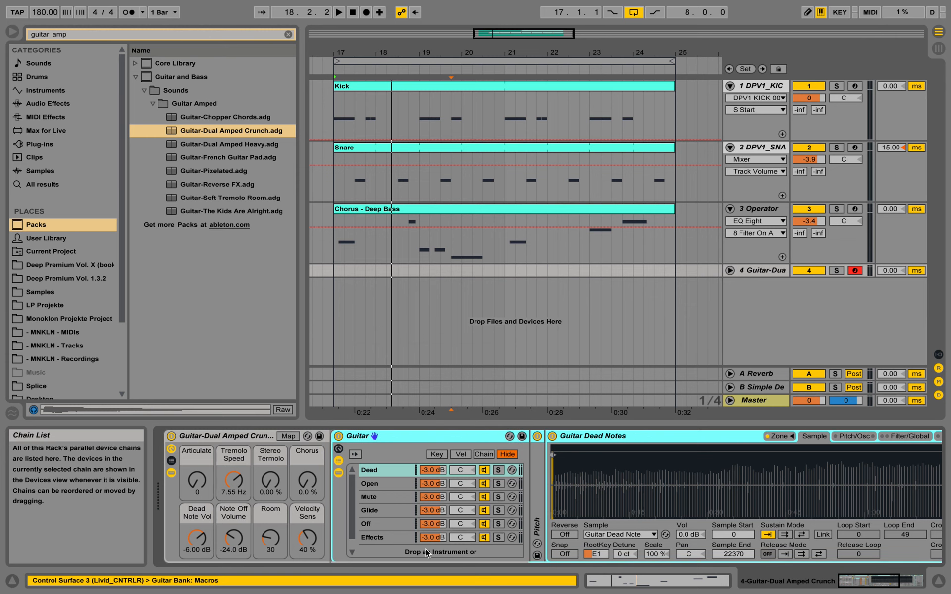
click(339, 447)
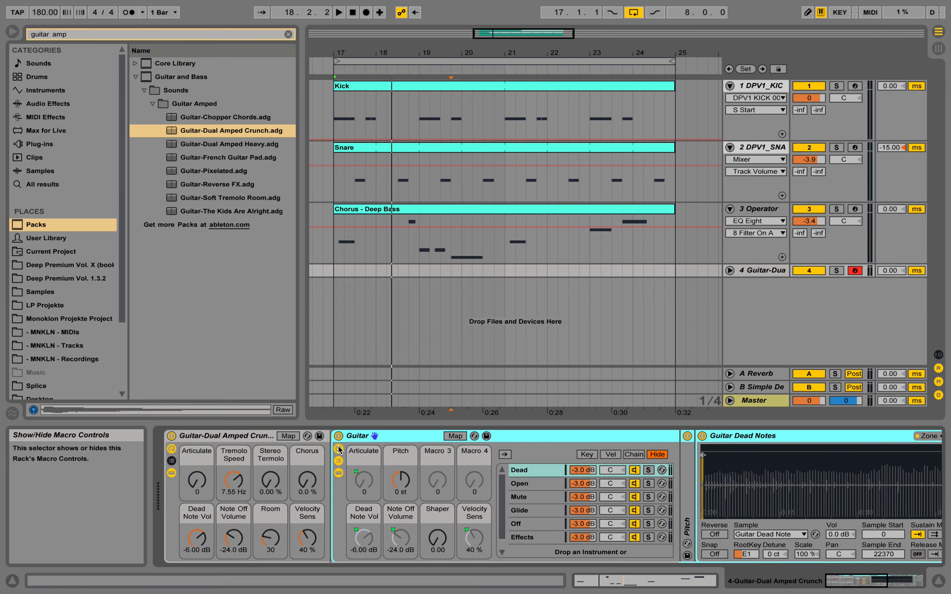
click(339, 447)
click(338, 461)
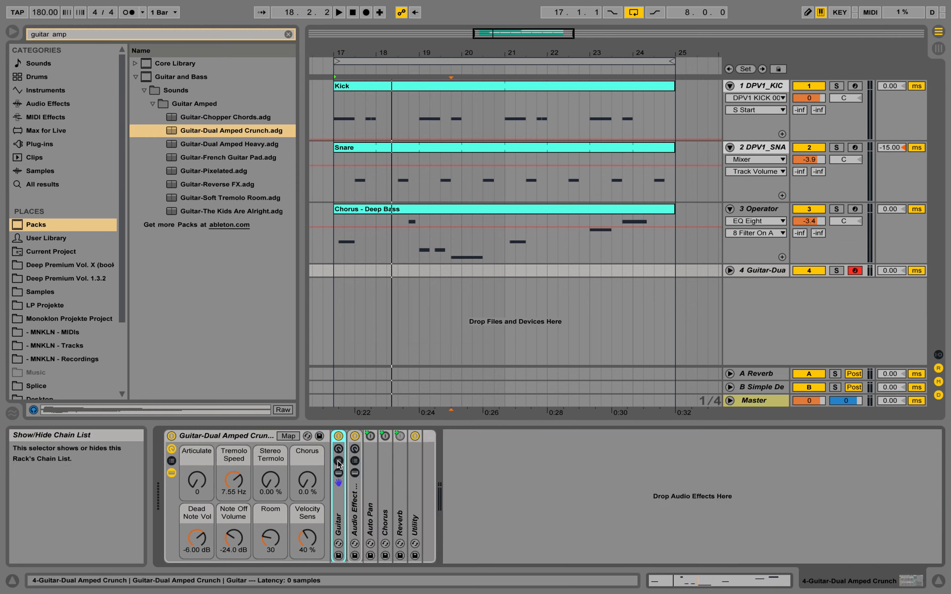
click(339, 473)
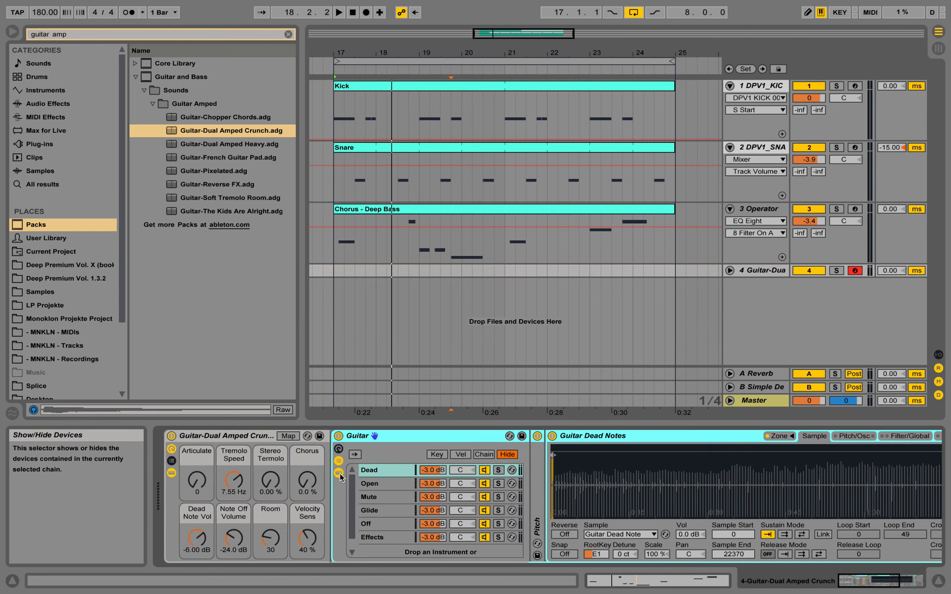
click(339, 449)
click(339, 450)
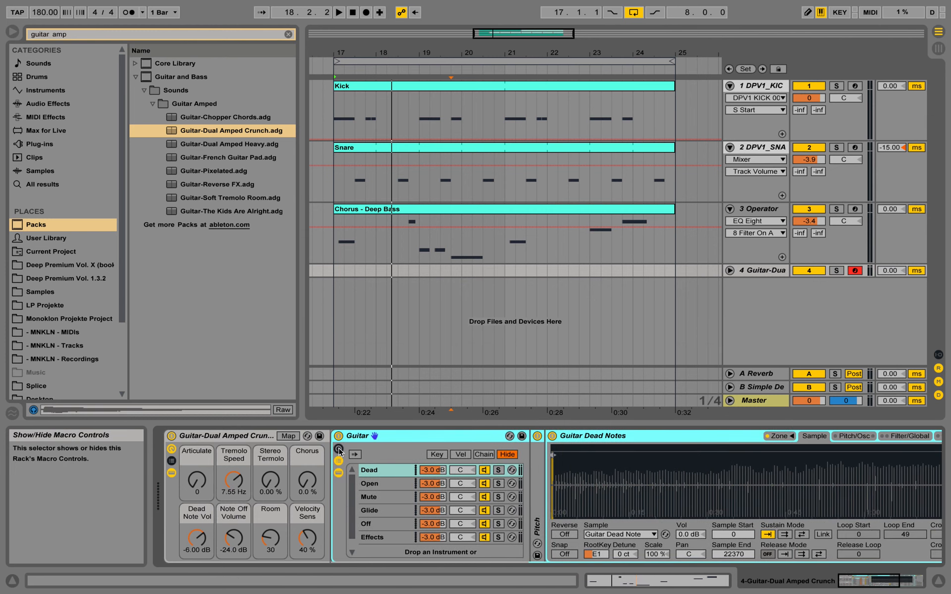
click(339, 461)
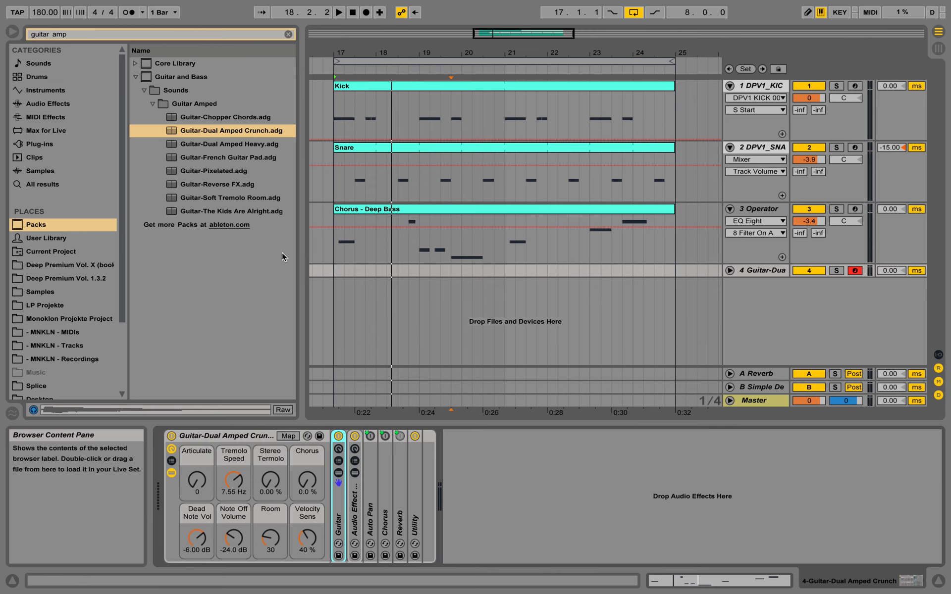
Step: Clear the browser search and place Chorus - Guitar 2.mid from PML Course Samples on the guitar track at bar 17
click(288, 34)
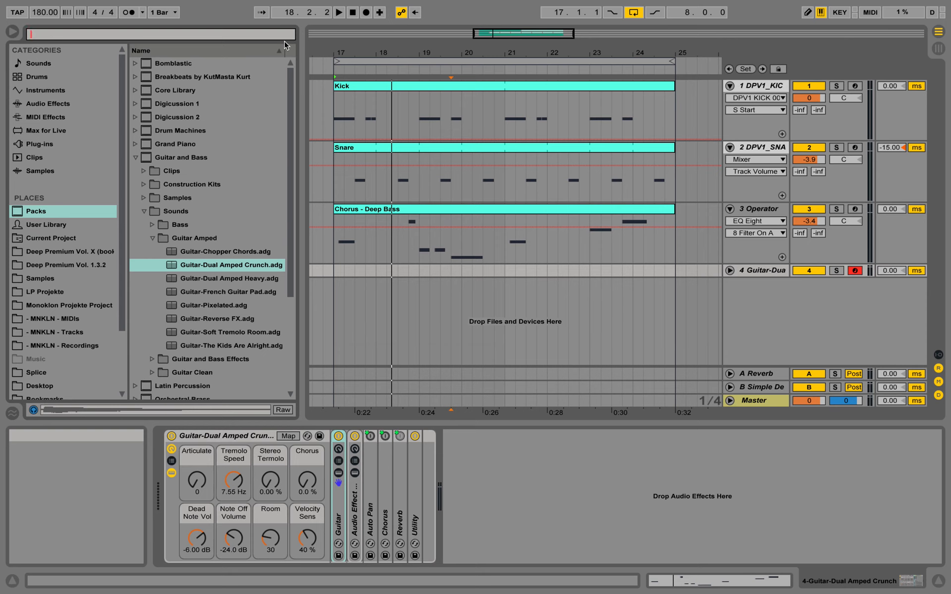
drag(122, 105, 118, 171)
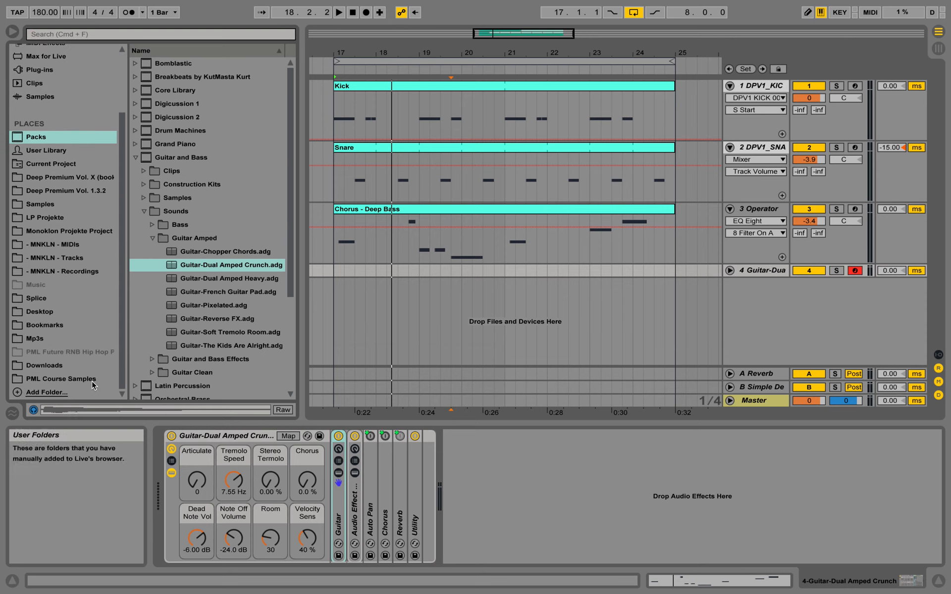
click(61, 379)
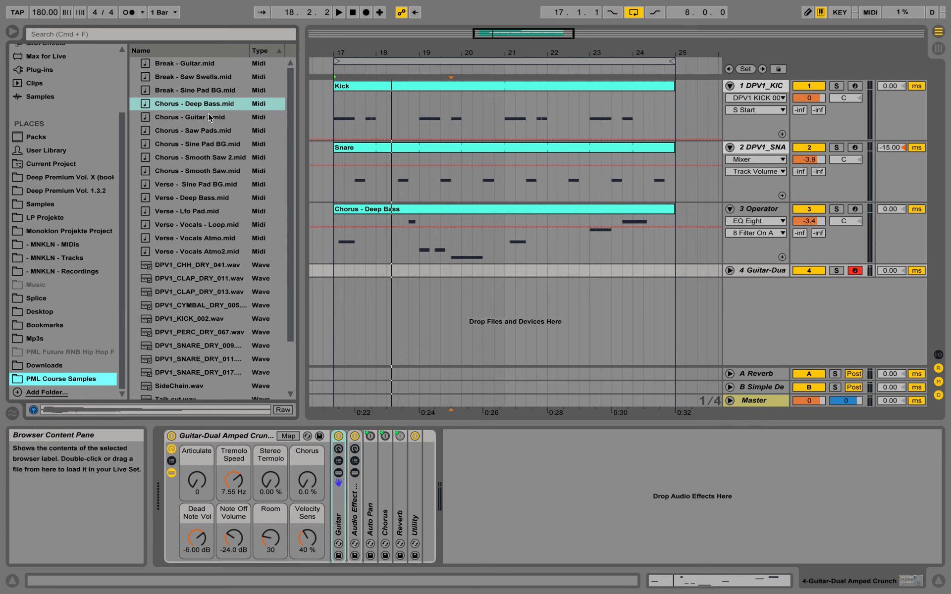
drag(197, 120, 335, 270)
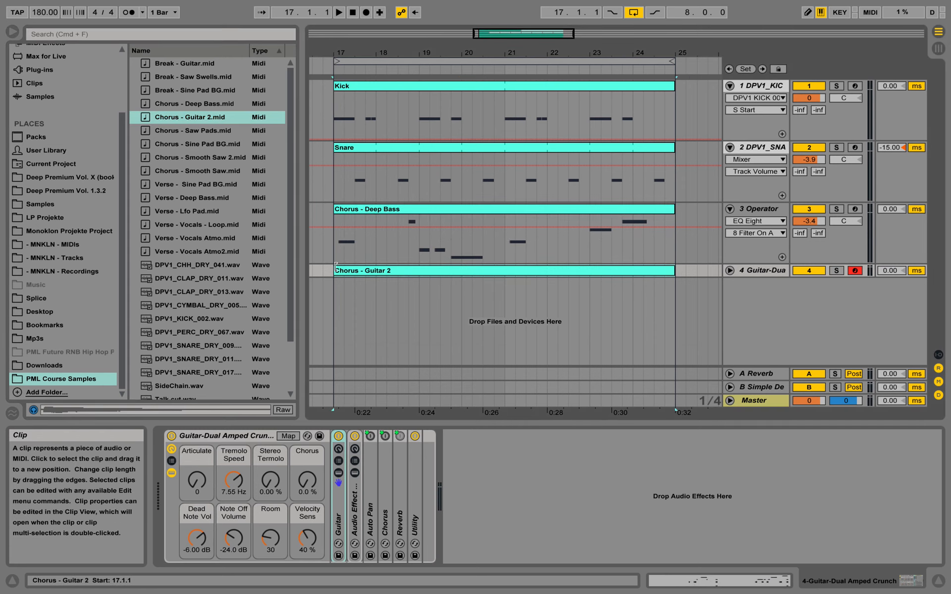
Step: Unfold the guitar track and lower its volume to -7.6 dB
click(730, 271)
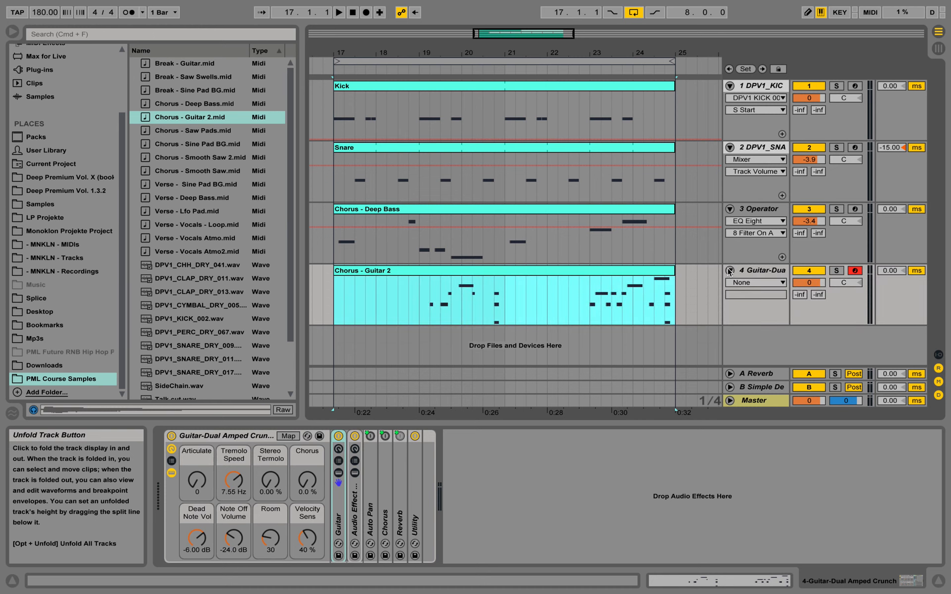
click(809, 283)
drag(809, 283, 809, 301)
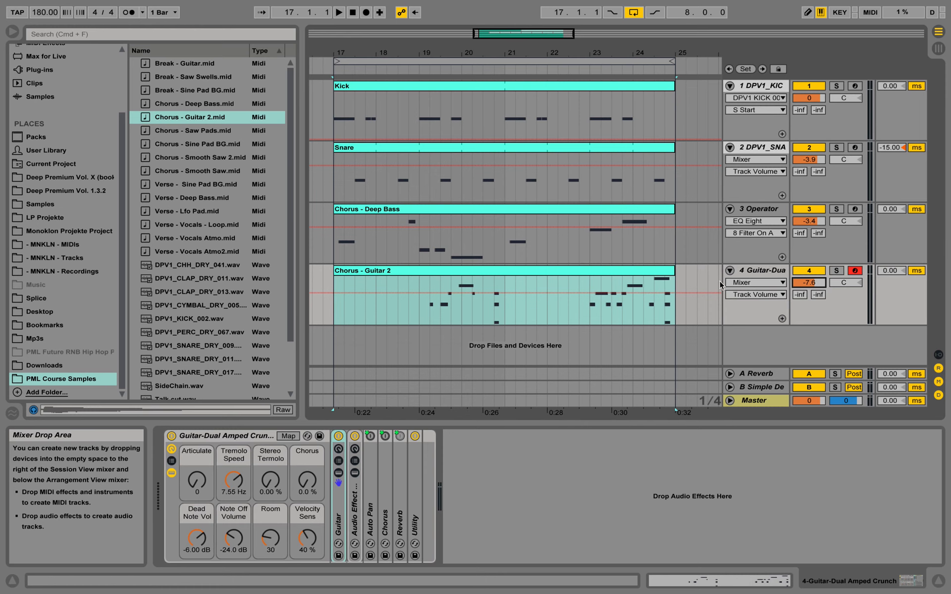
Step: Play the arrangement from bar 17, open the Chorus - Guitar 2 clip in the note editor, and stop playback
click(335, 281)
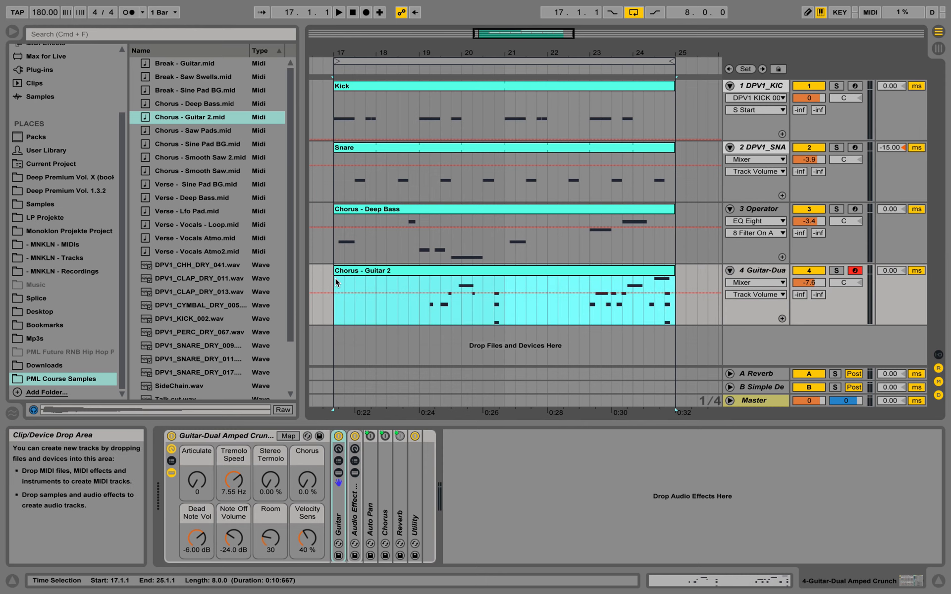
click(334, 278)
key(space)
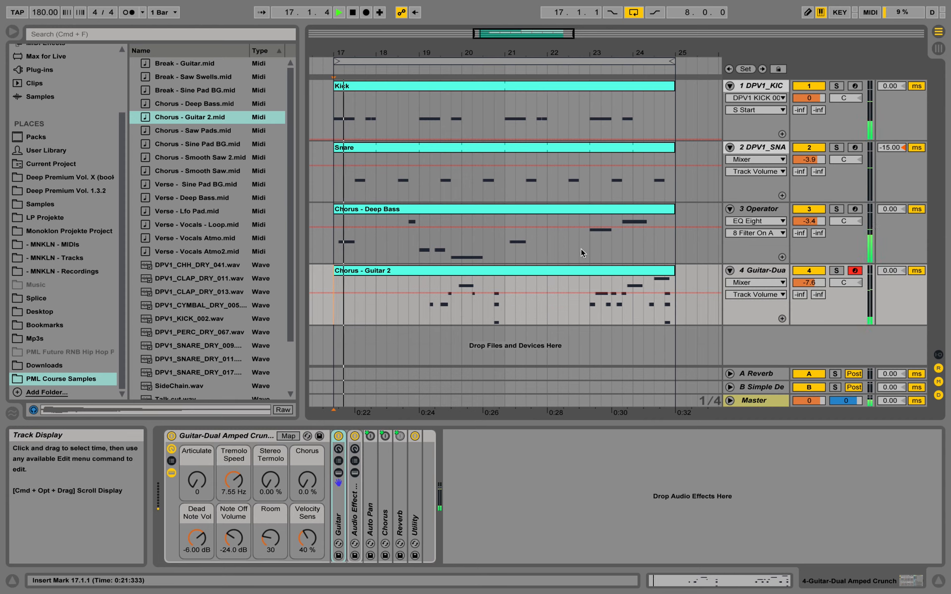
double_click(576, 270)
scroll(590, 343, up, 3)
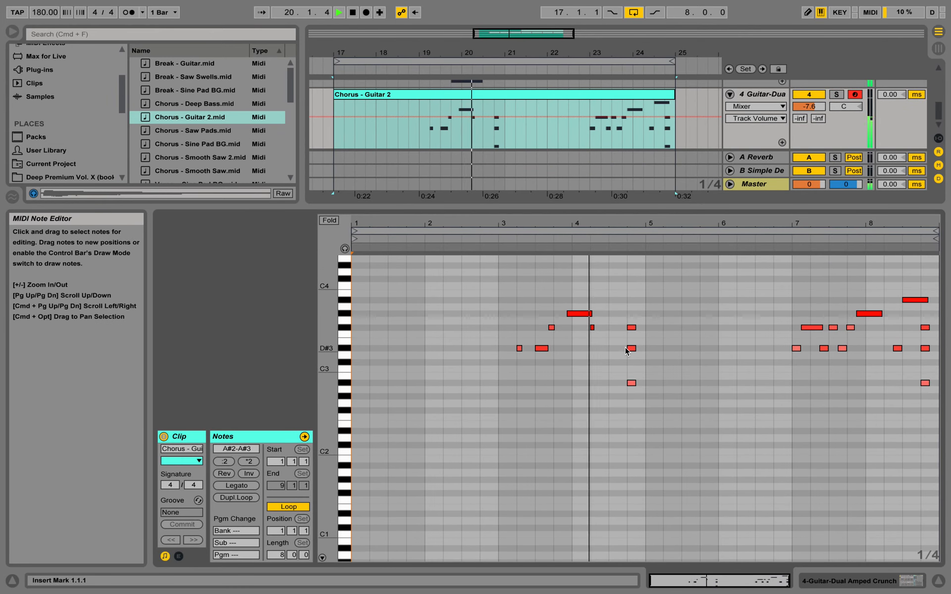
key(space)
Step: Display the velocities of the Chorus - Guitar 2 clip's notes around bars 3 to 5
scroll(708, 276, up, 3)
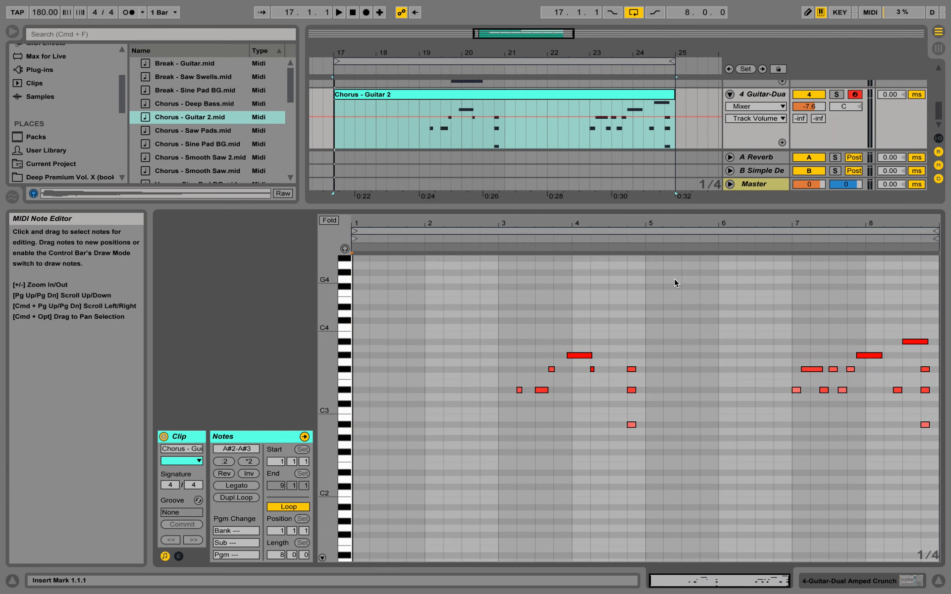
drag(331, 386, 362, 387)
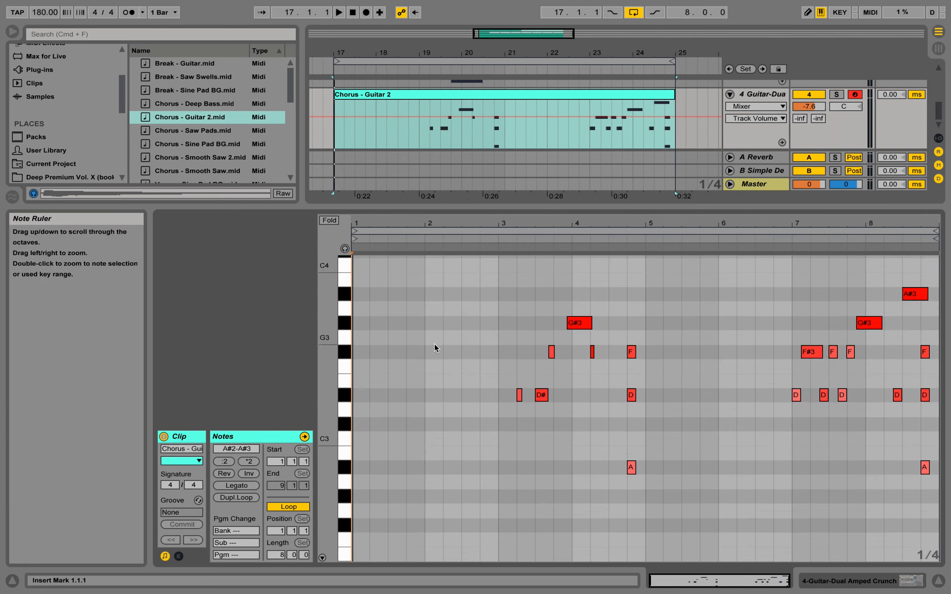
drag(591, 225, 591, 270)
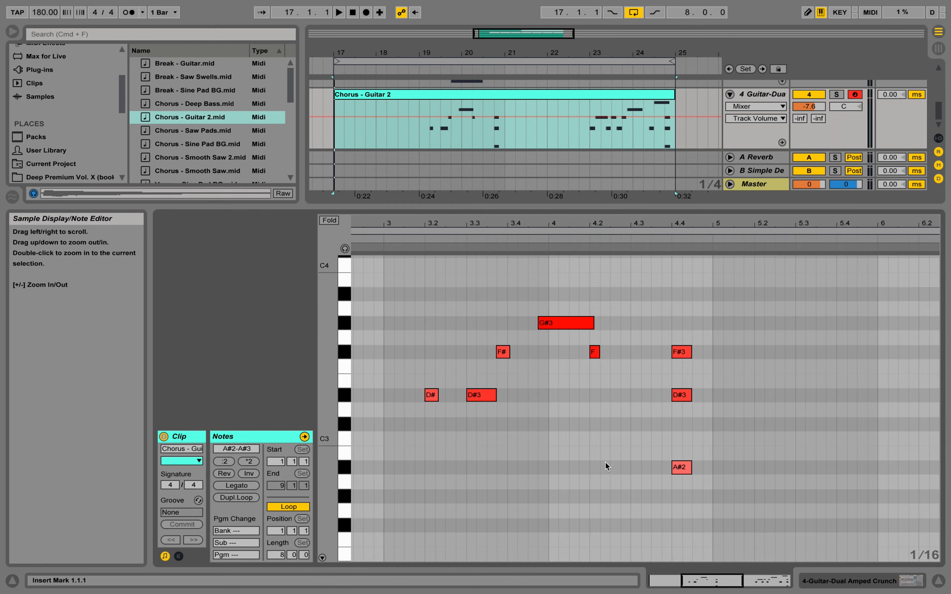
click(322, 558)
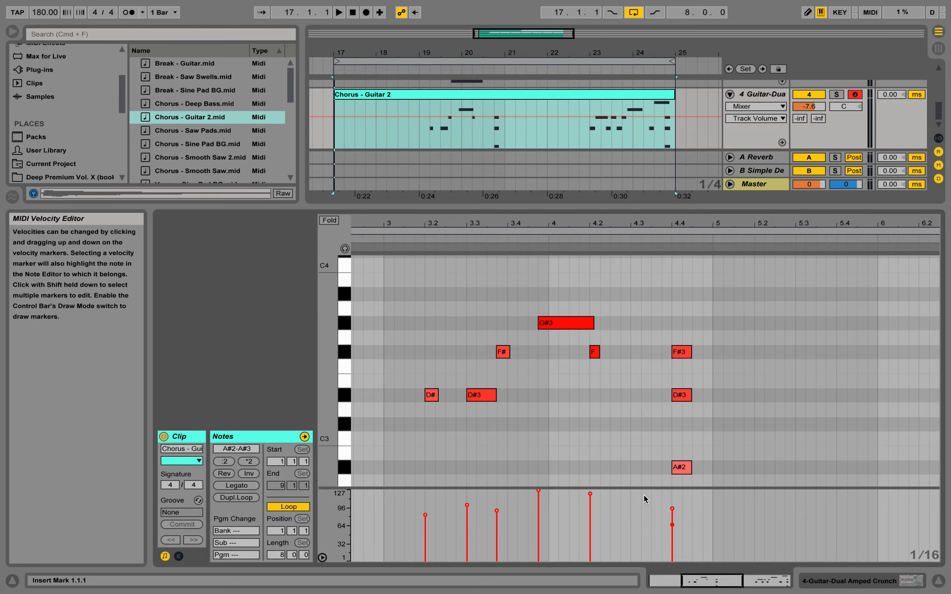
scroll(706, 379, down, 2)
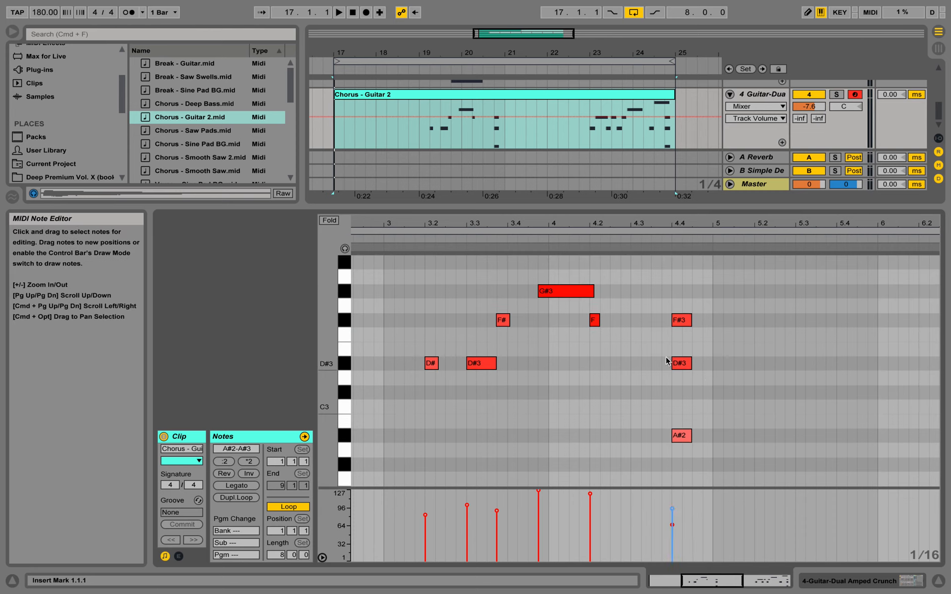
Step: Turn on note preview for the guitar clip and audition the three-note chord at 4.4
click(345, 249)
drag(653, 277, 698, 461)
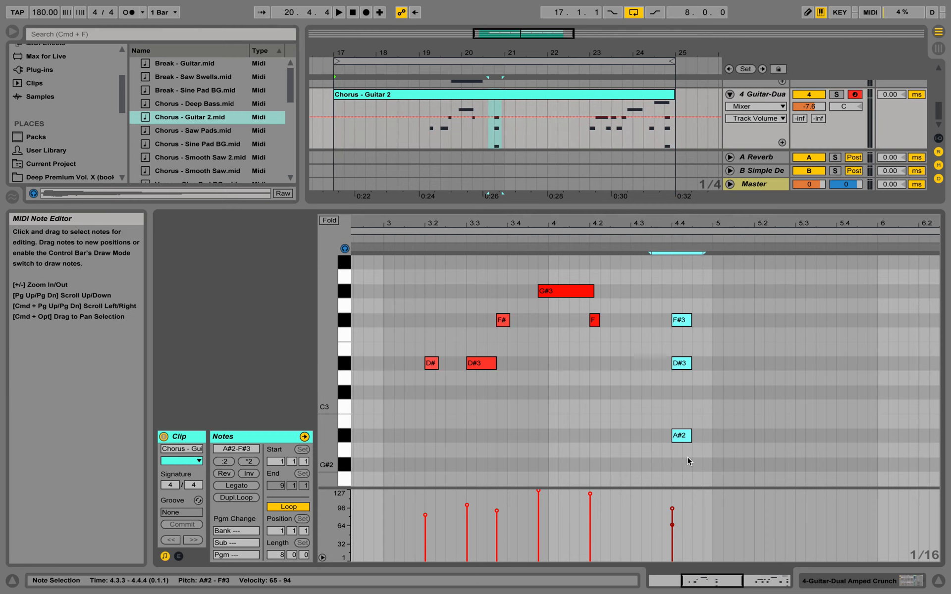
click(643, 399)
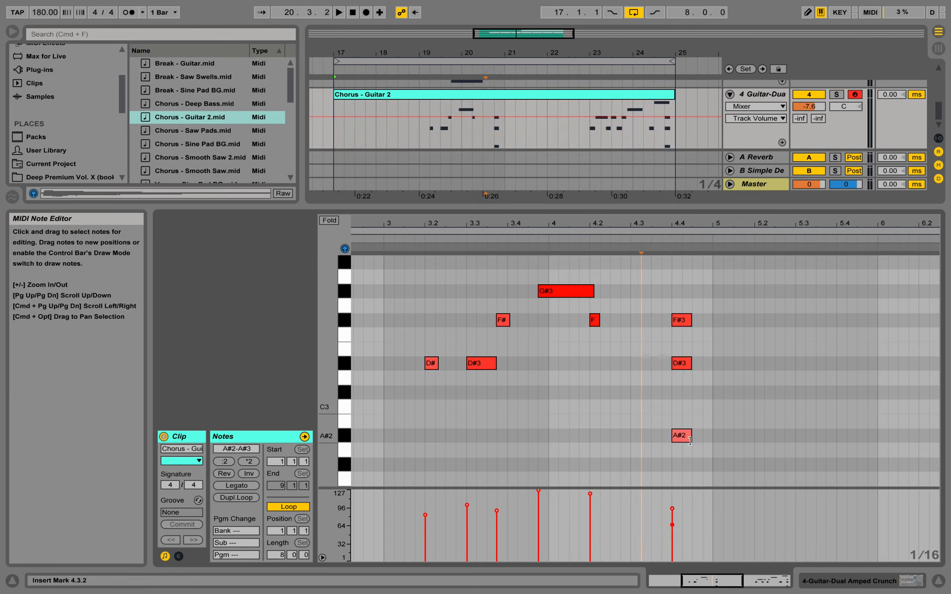
click(673, 525)
drag(663, 297, 682, 326)
drag(683, 391, 686, 468)
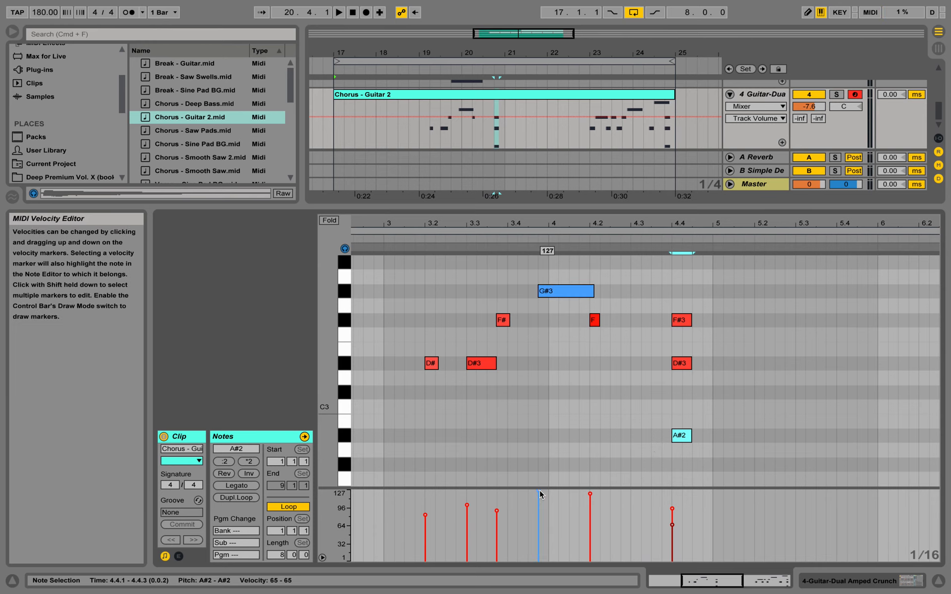
Step: Try velocities of 24 and 59 on the long G#3 note near bar 4, and return it to 127
drag(539, 492, 538, 549)
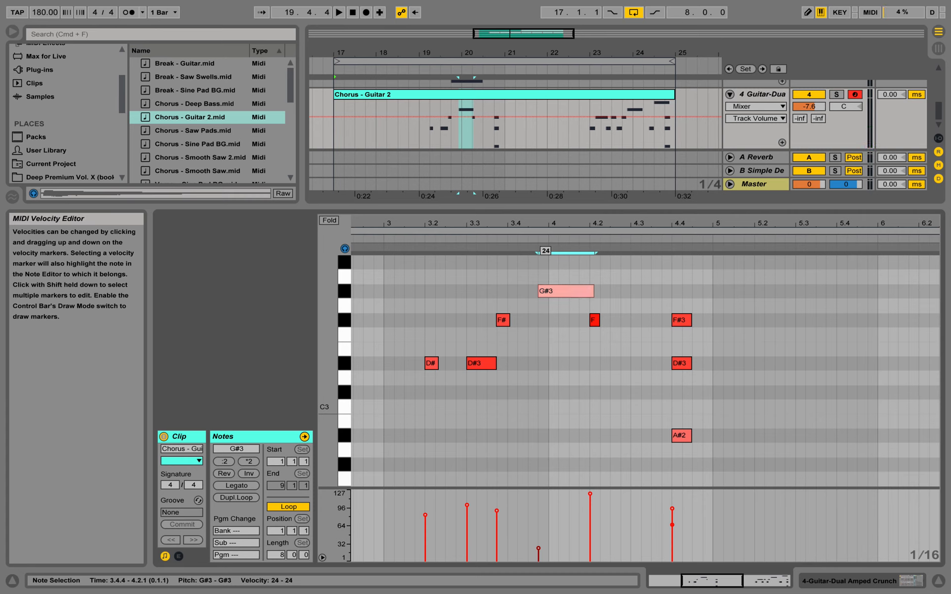
drag(538, 549, 539, 531)
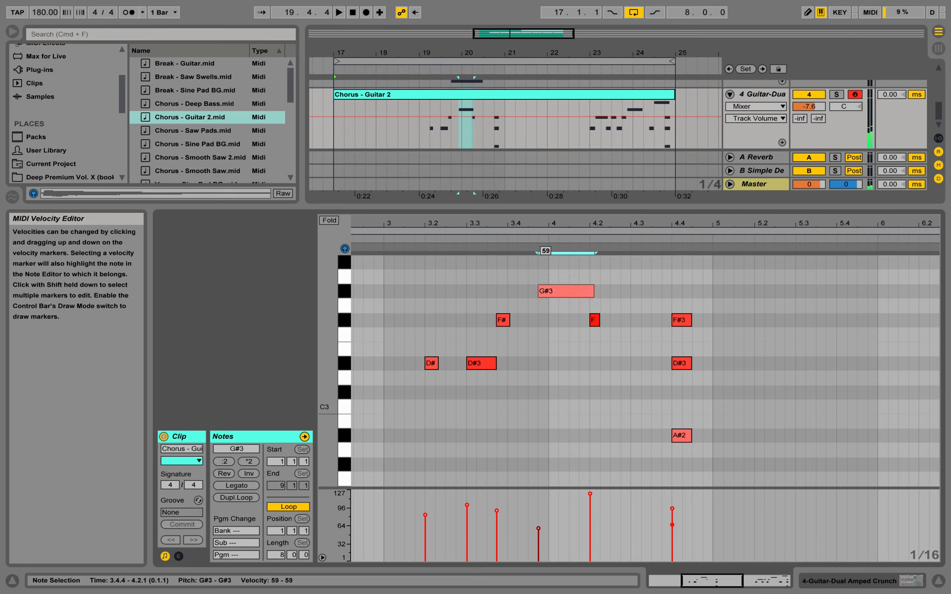
drag(538, 523, 538, 490)
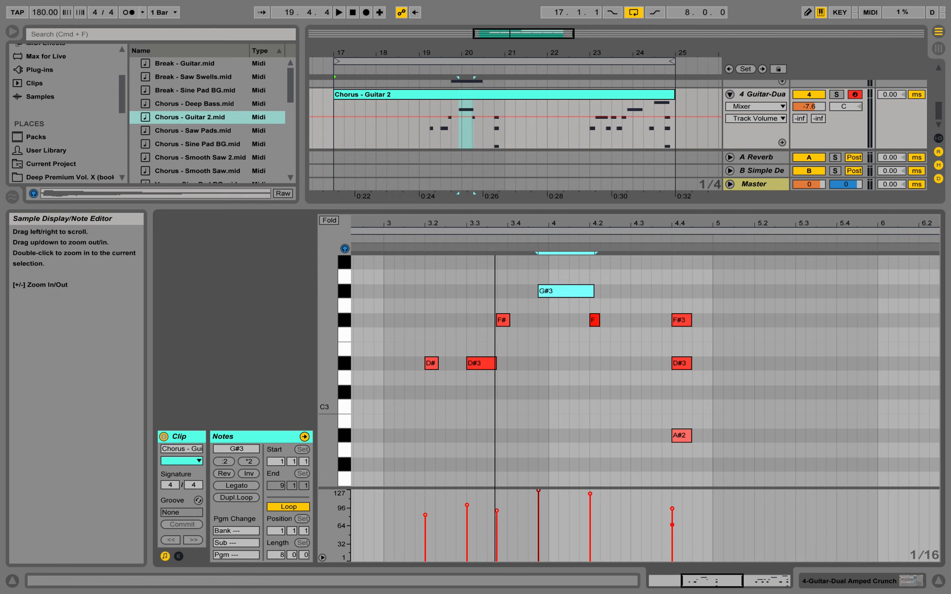
drag(490, 232, 530, 319)
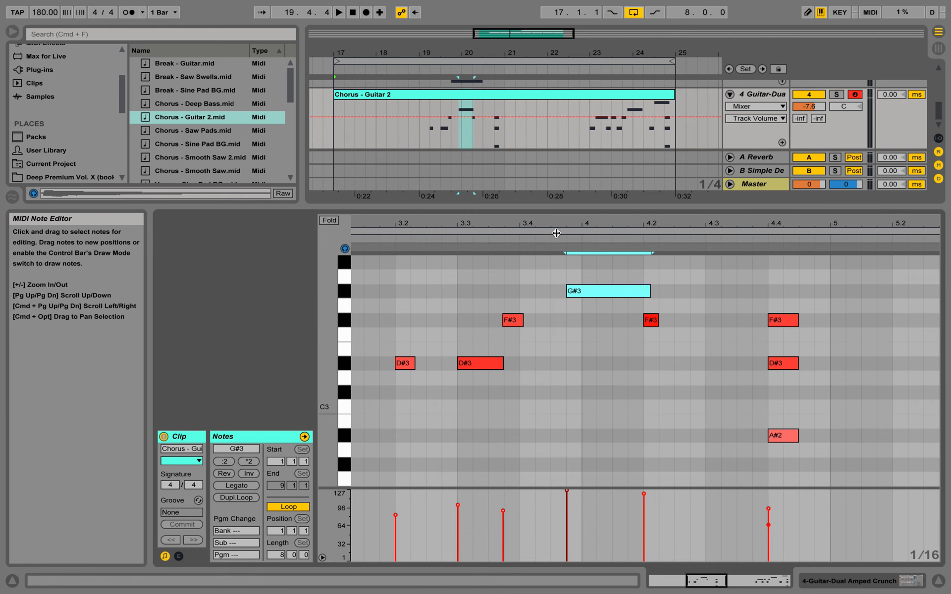
Step: Play the arrangement from bar 23, examine the Chorus - Guitar 2 notes and velocities up to bar 8, and return to the guitar track's devices
drag(563, 228, 564, 210)
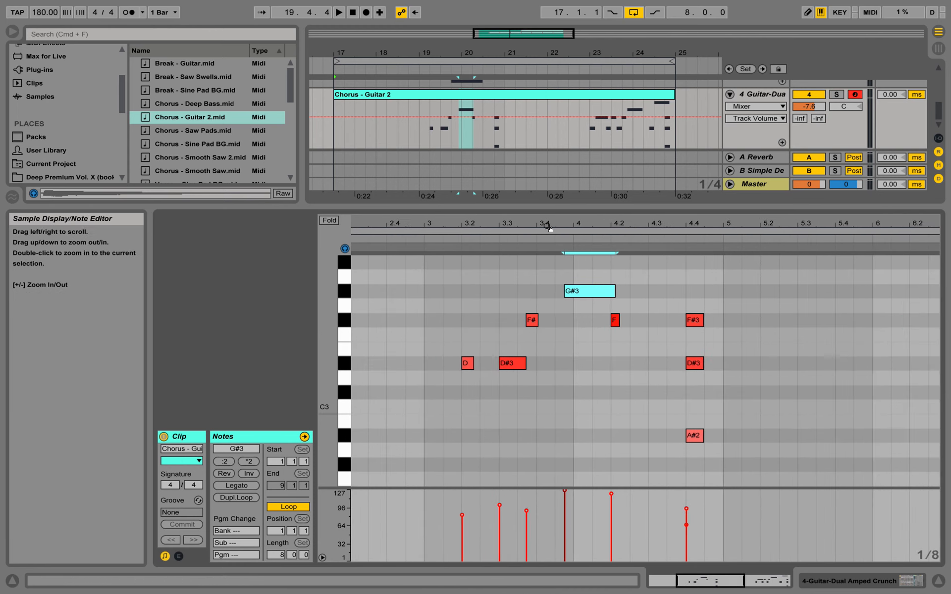
click(419, 129)
key(space)
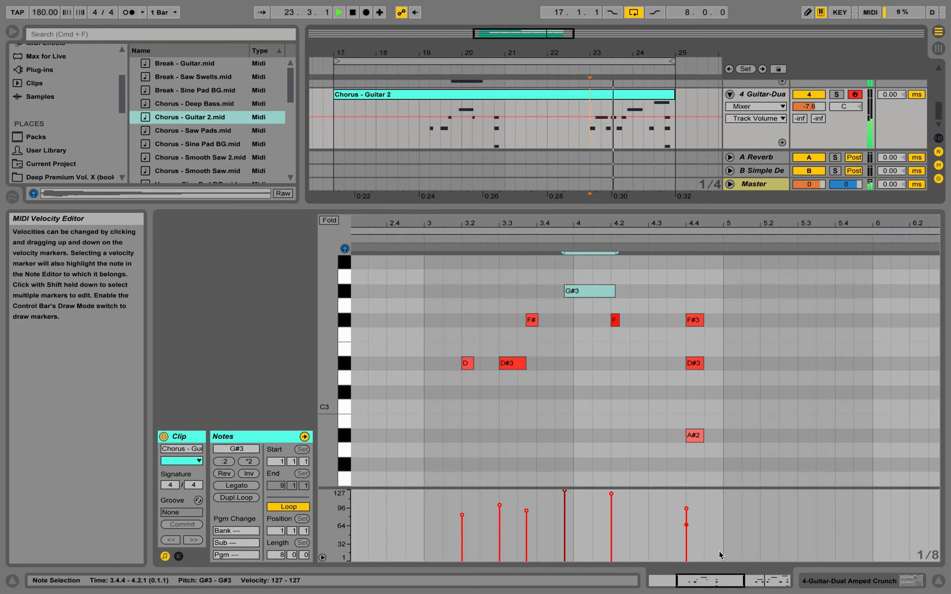
key(space)
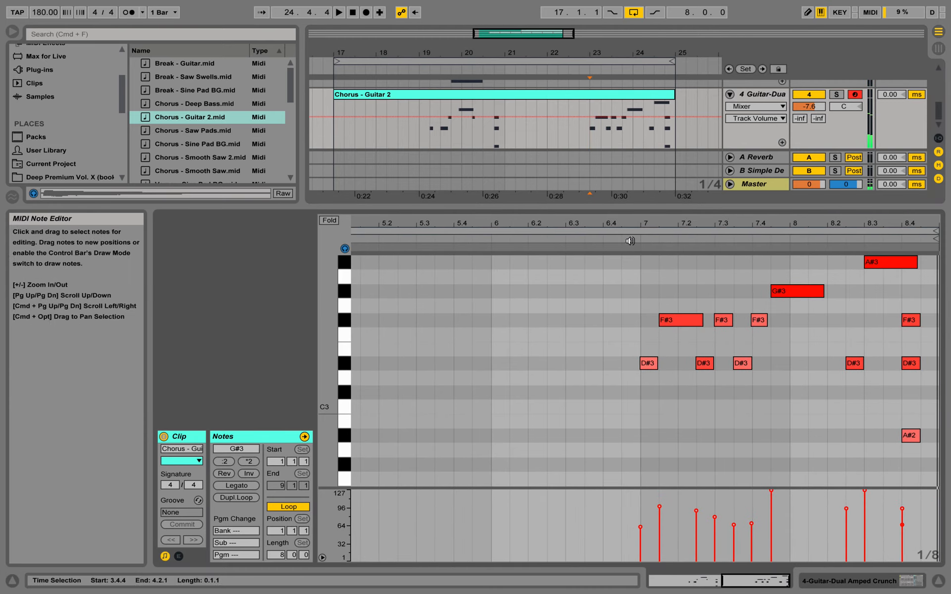
click(586, 246)
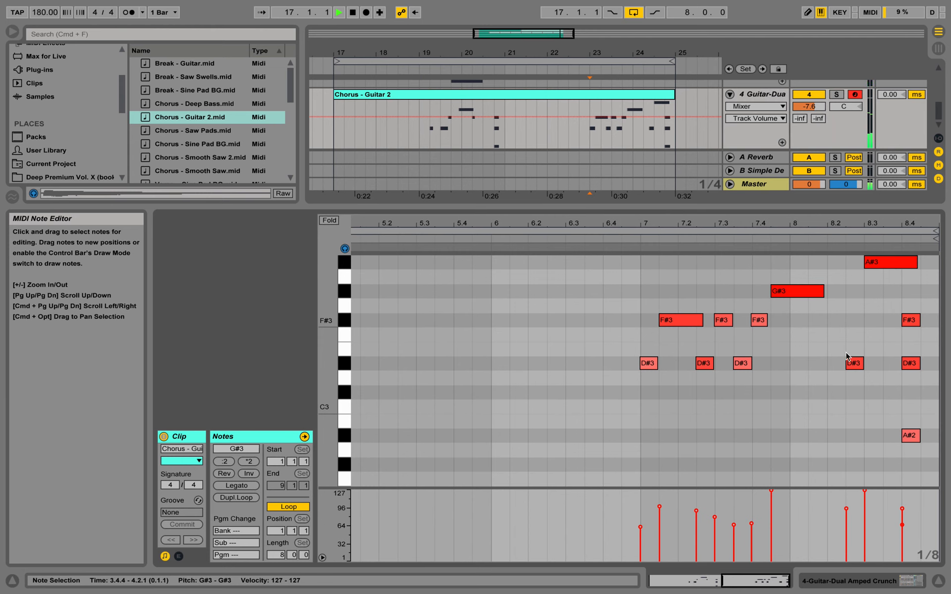
key(space)
click(869, 579)
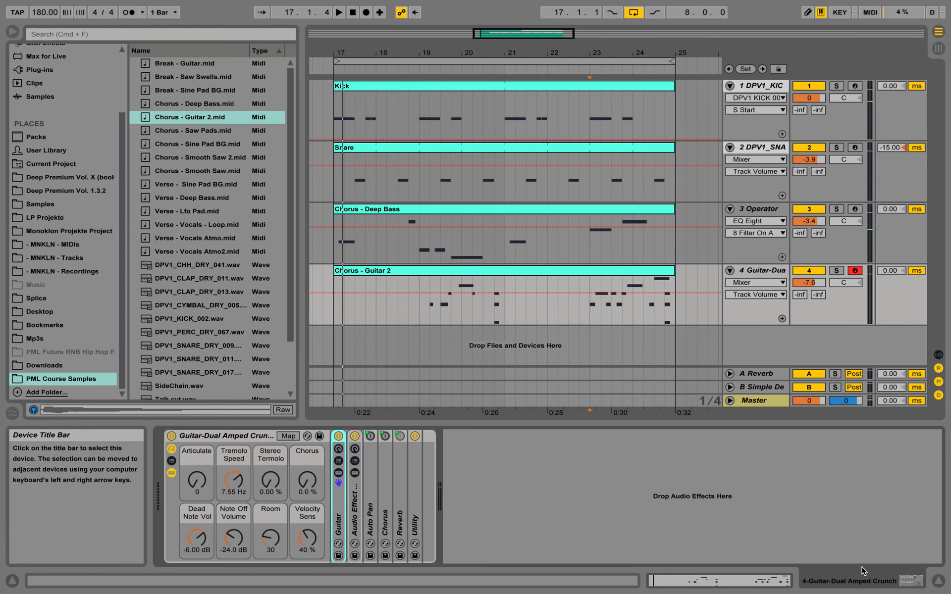
Step: Color the Chorus - Guitar 2 clip and the guitar track bright green
right_click(614, 269)
click(662, 467)
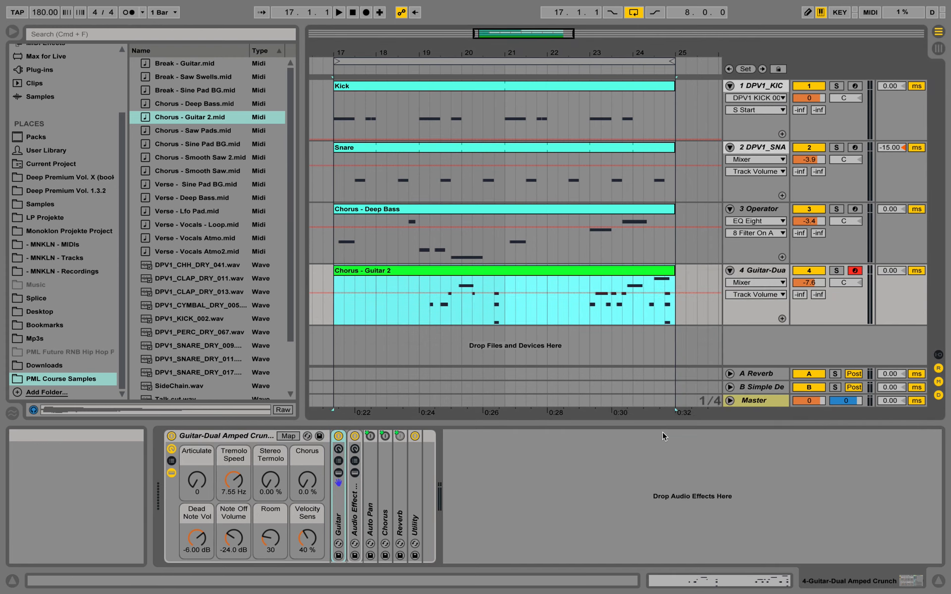
right_click(757, 270)
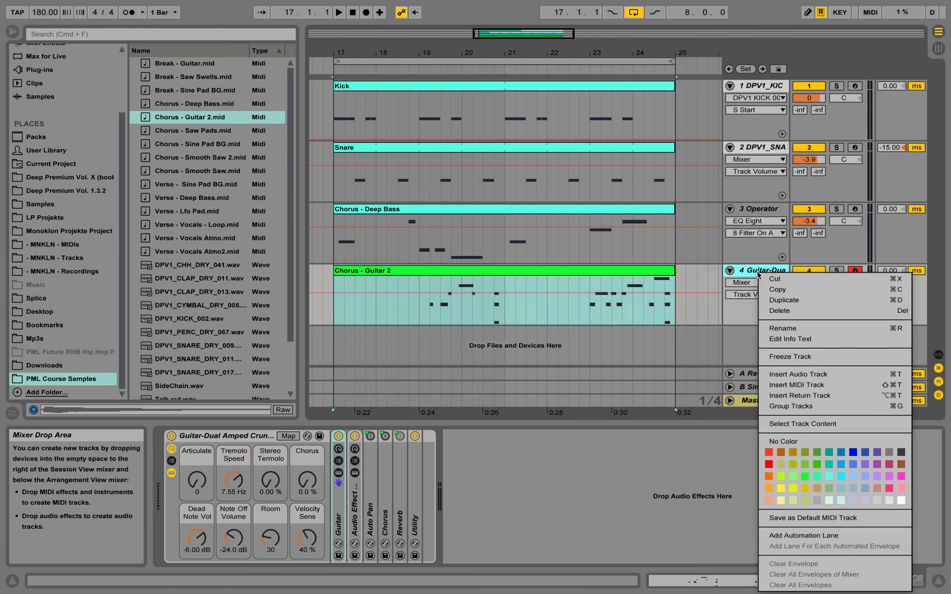
click(806, 474)
Step: Color the Operator track and its Chorus - Deep Bass clip dark blue
click(757, 209)
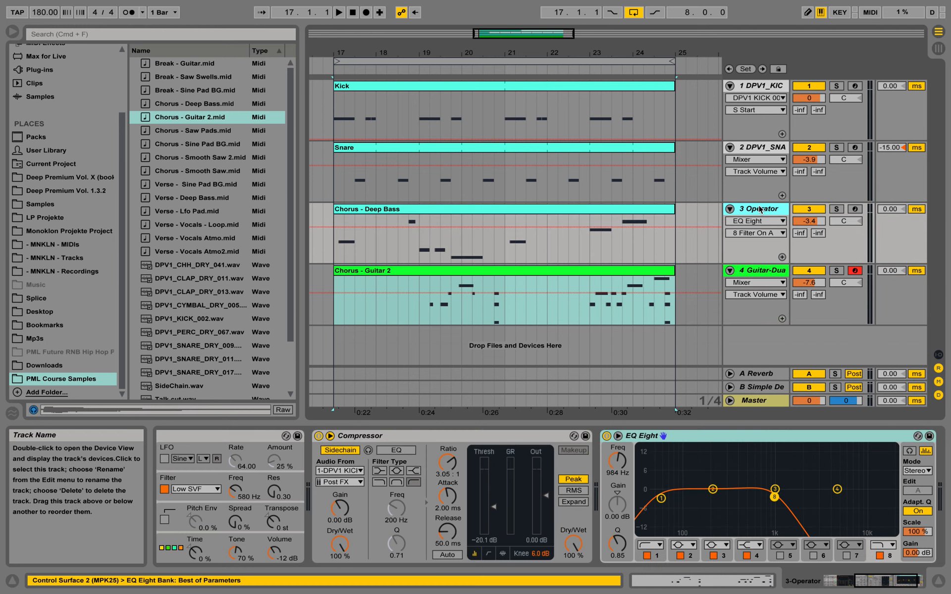
right_click(757, 209)
click(867, 385)
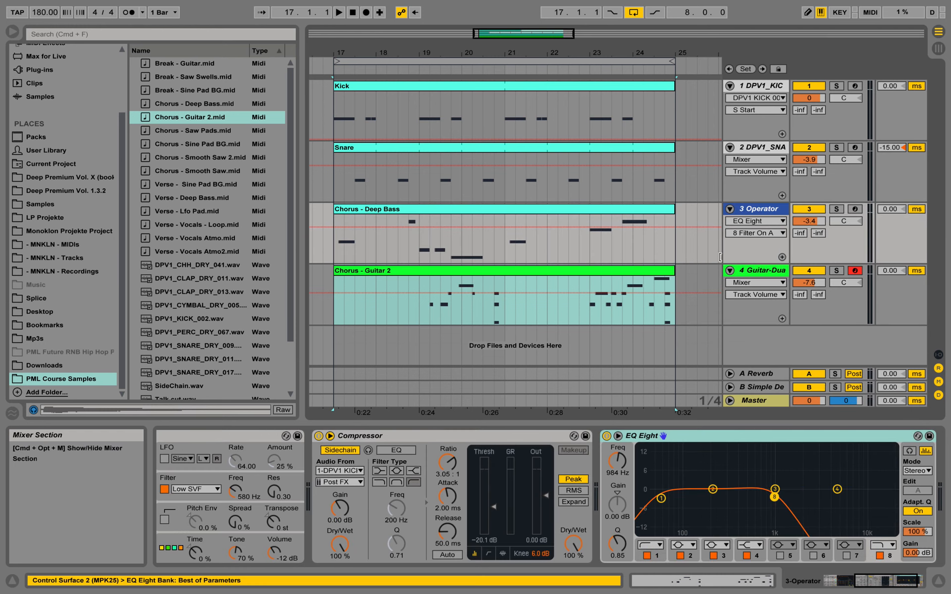
click(647, 208)
right_click(648, 208)
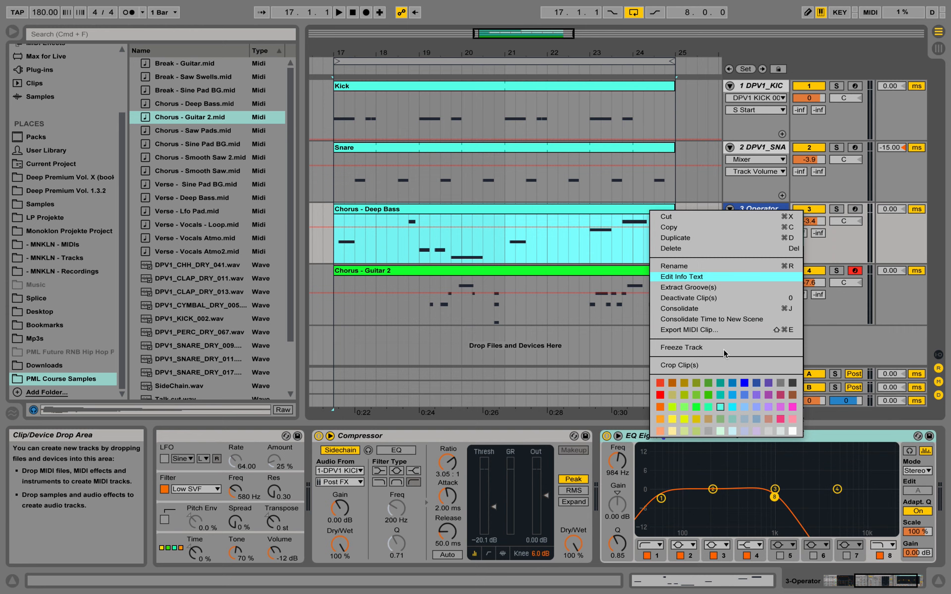
click(756, 384)
Step: Rename the Operator track to Bass, keeping its automatic track number
right_click(761, 214)
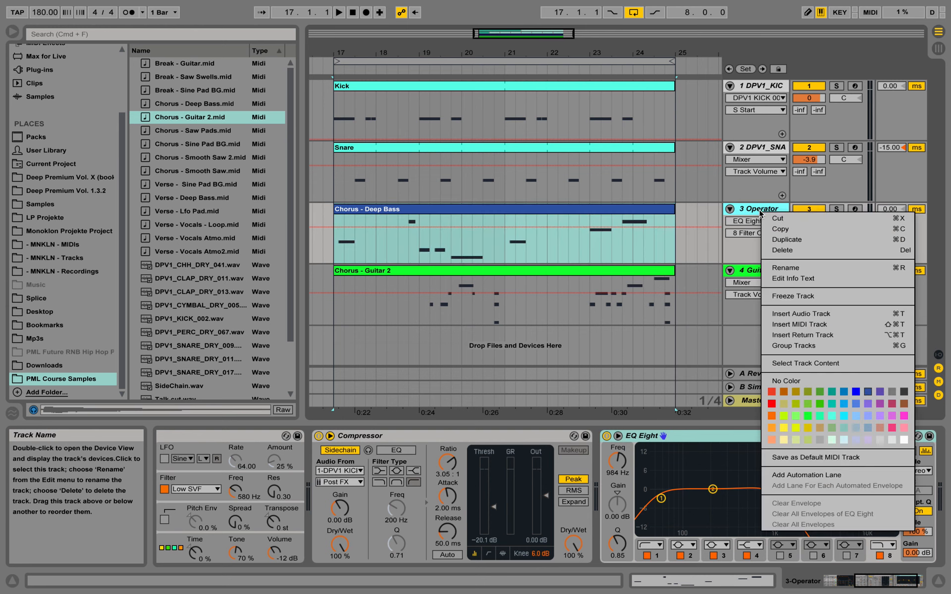
click(785, 267)
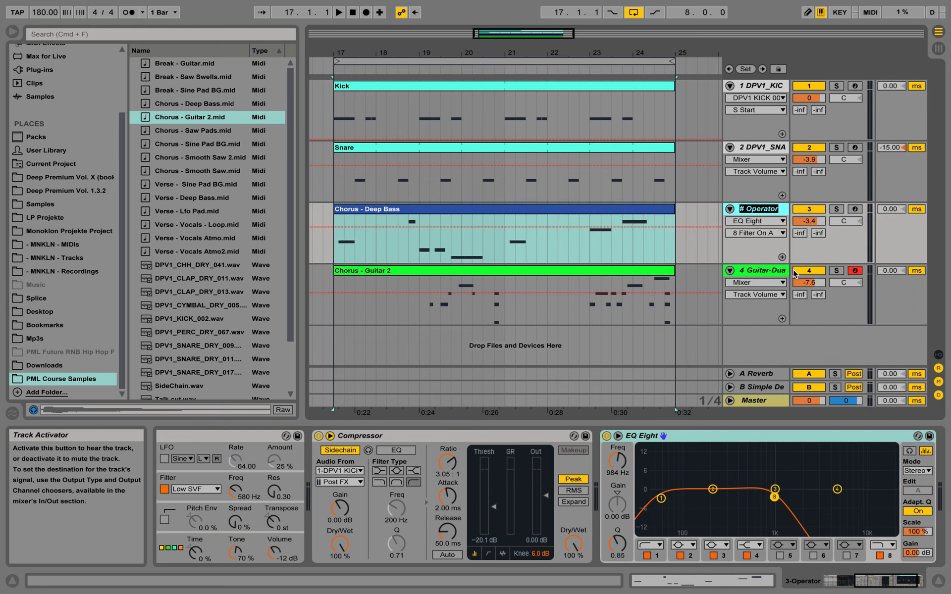
text(# Bass)
key(Return)
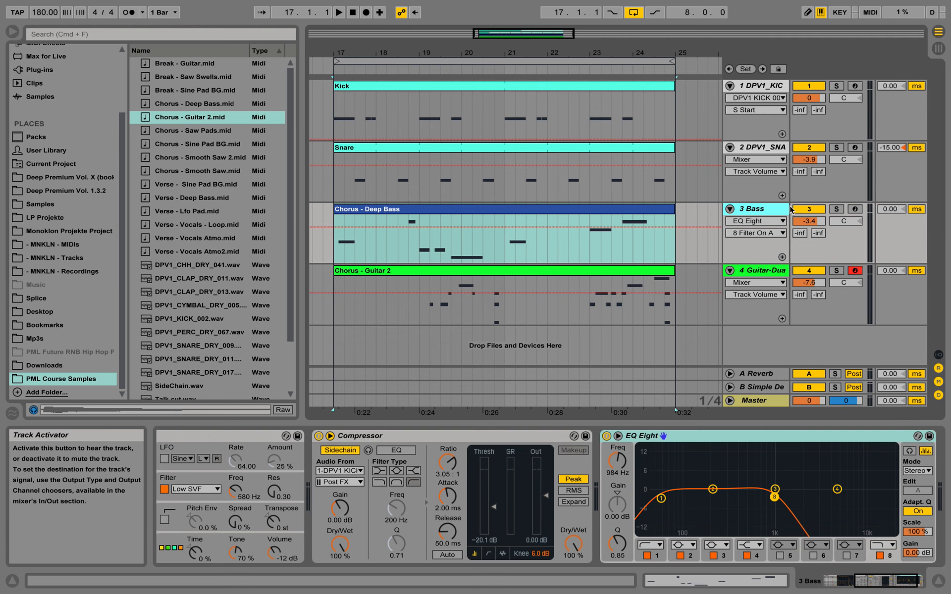
Step: Color the kick track and its Kick clip dark grey
click(760, 92)
right_click(760, 88)
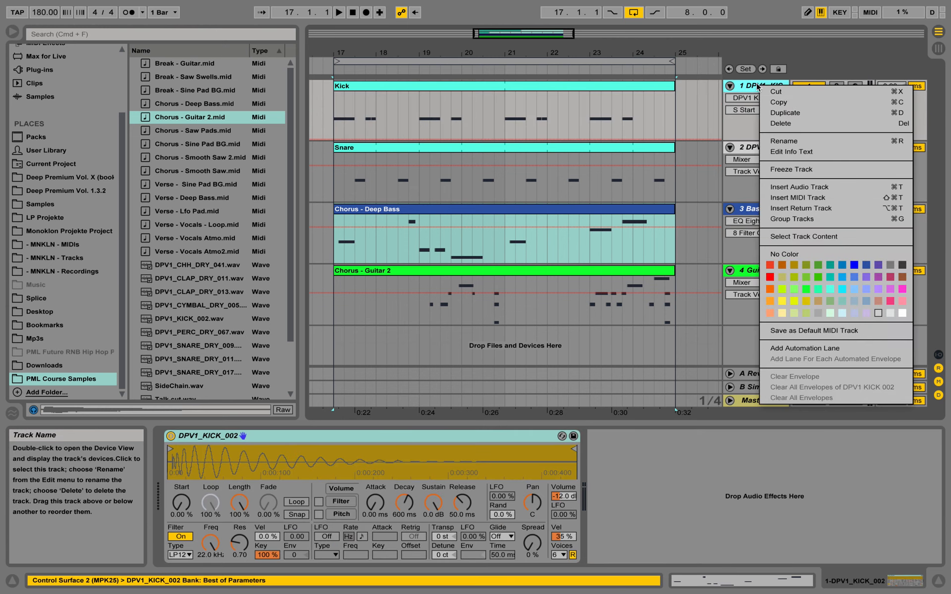
click(907, 266)
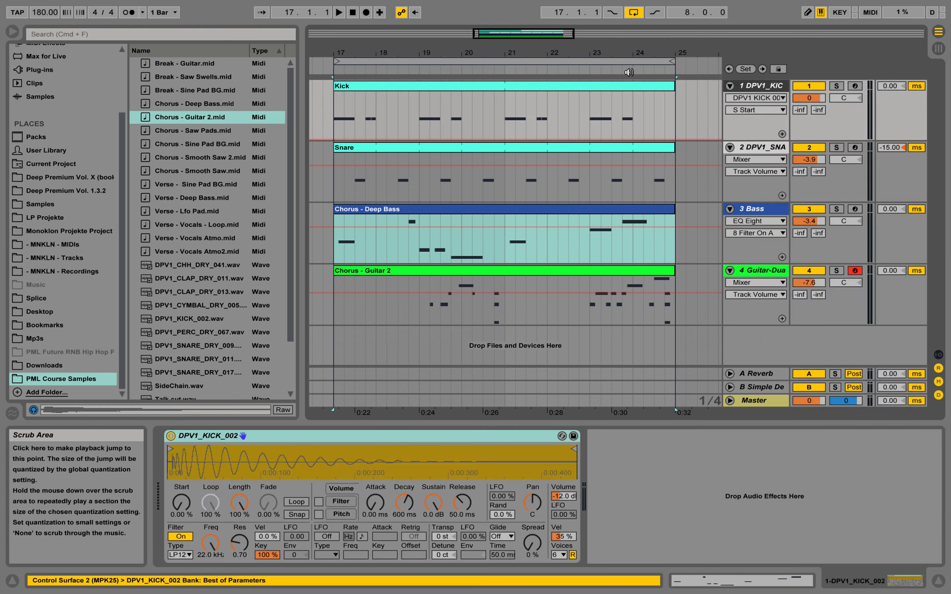
click(634, 81)
right_click(634, 82)
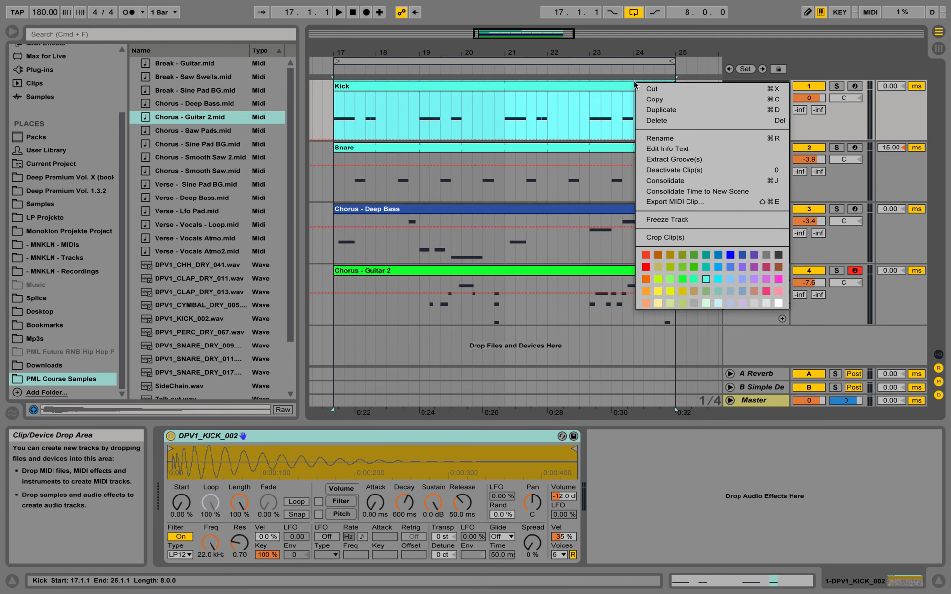
click(779, 255)
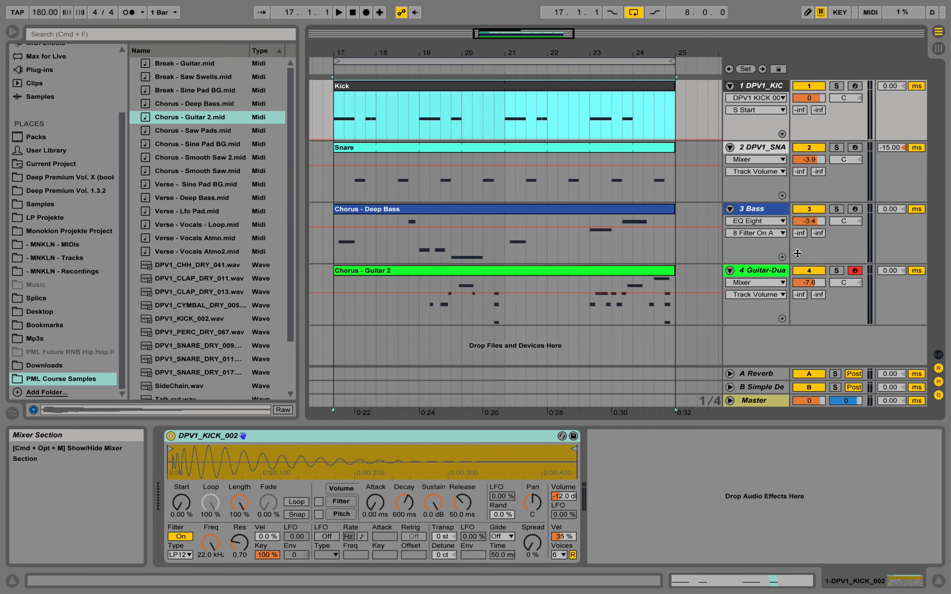
Step: Add an EQ Eight from the audio effects after the amped guitar rack on track 4
click(771, 274)
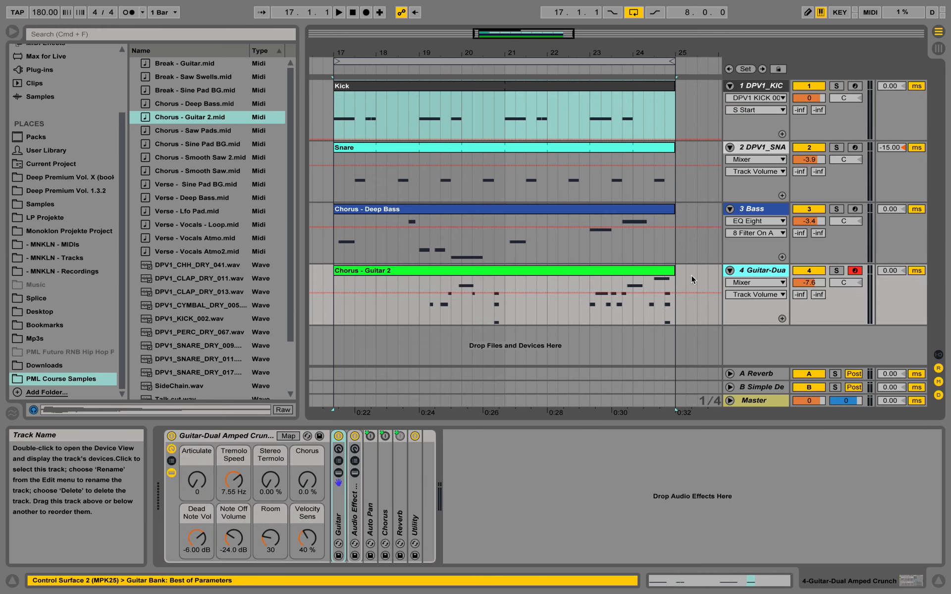
scroll(100, 134, up, 3)
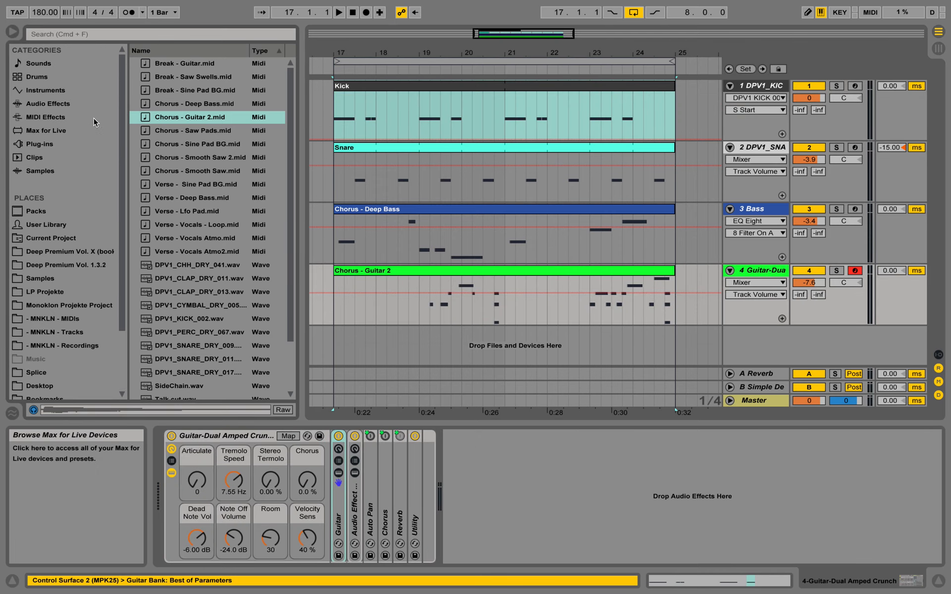
click(48, 104)
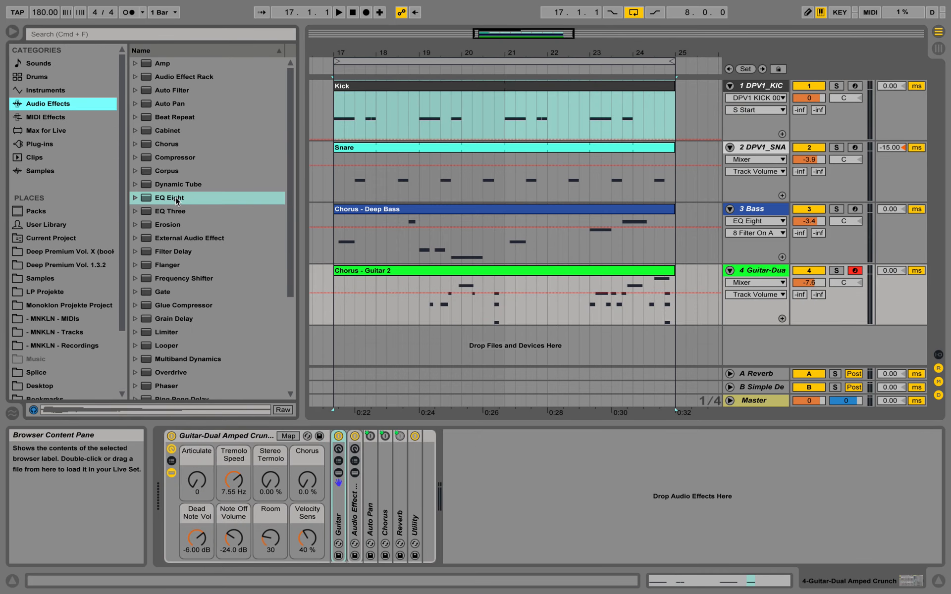
drag(161, 200, 554, 503)
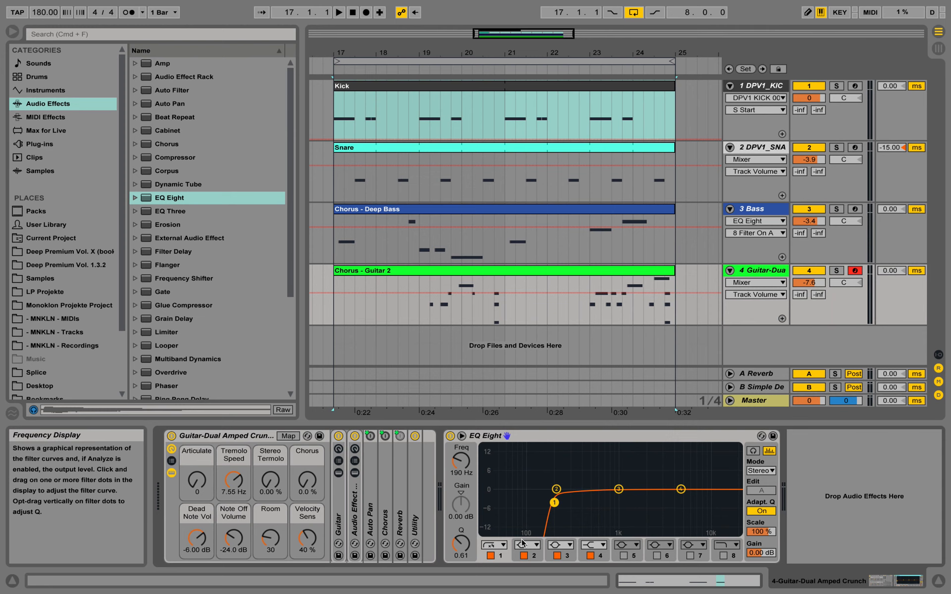
Step: Change EQ Eight band 1 to the gentler low-cut filter and move it to about 284 Hz with a Q of about 0.82
click(495, 545)
click(493, 473)
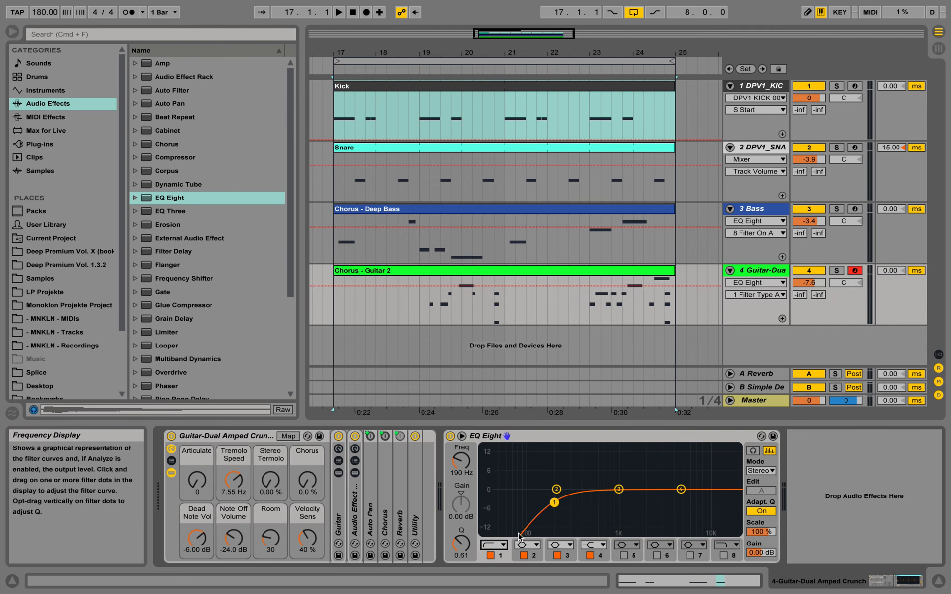
drag(556, 502, 569, 499)
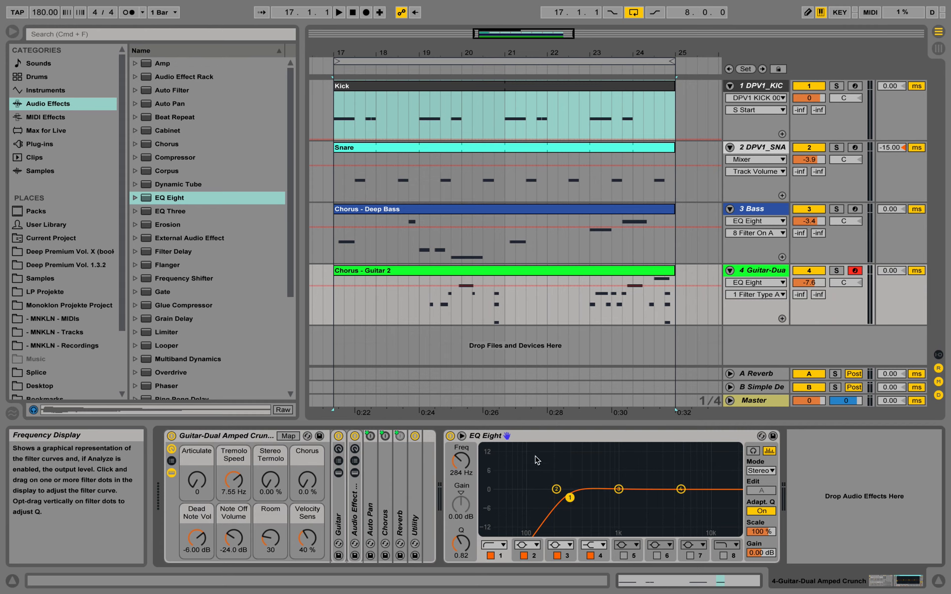
Step: Play the arrangement, lower the guitar's EQ Eight band 1 low cut to about 41.7 Hz, and stop playback
key(space)
drag(569, 497, 496, 497)
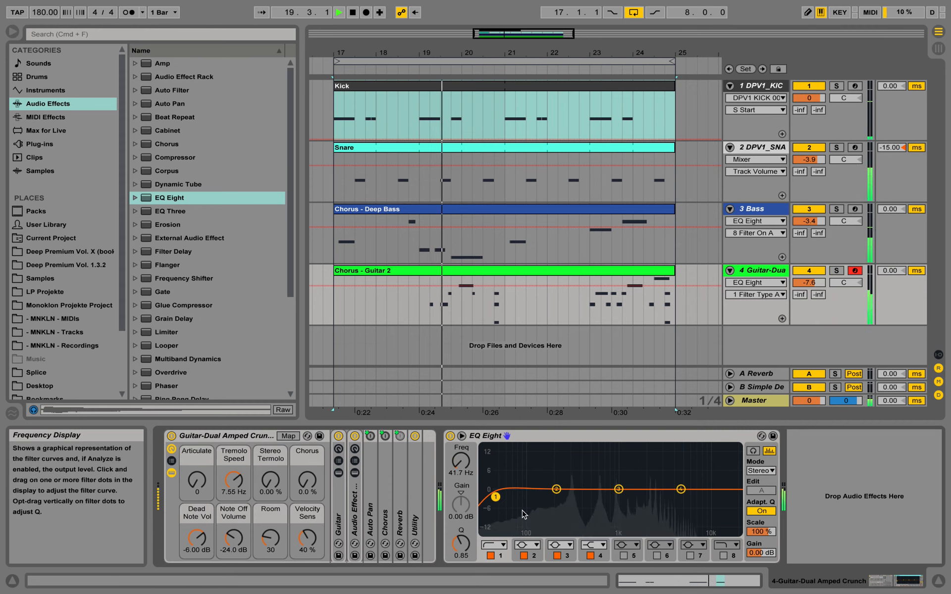
key(space)
Step: Loop bars 19 to 21 using a time selection on the guitar track, and play the looped section
click(420, 296)
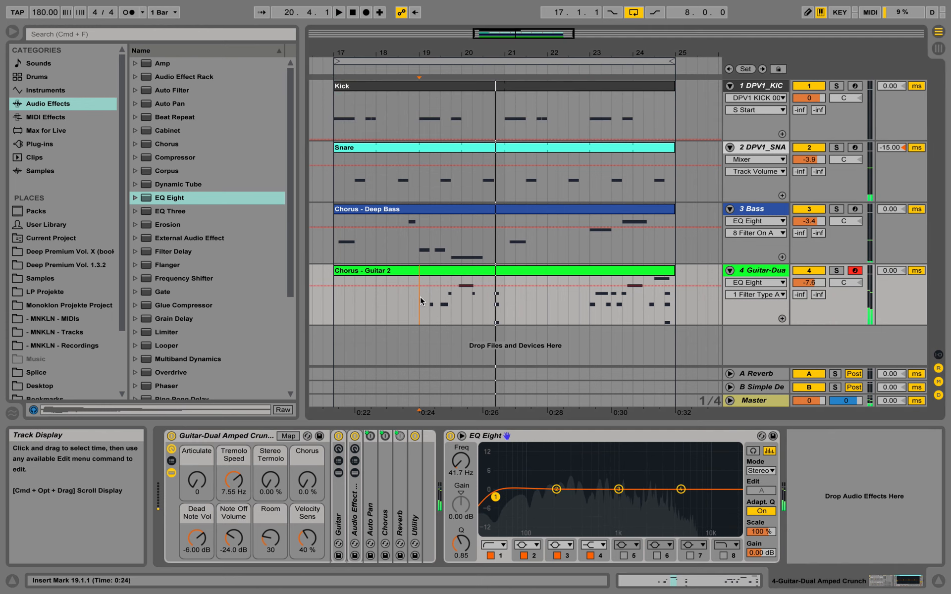
drag(420, 302, 496, 309)
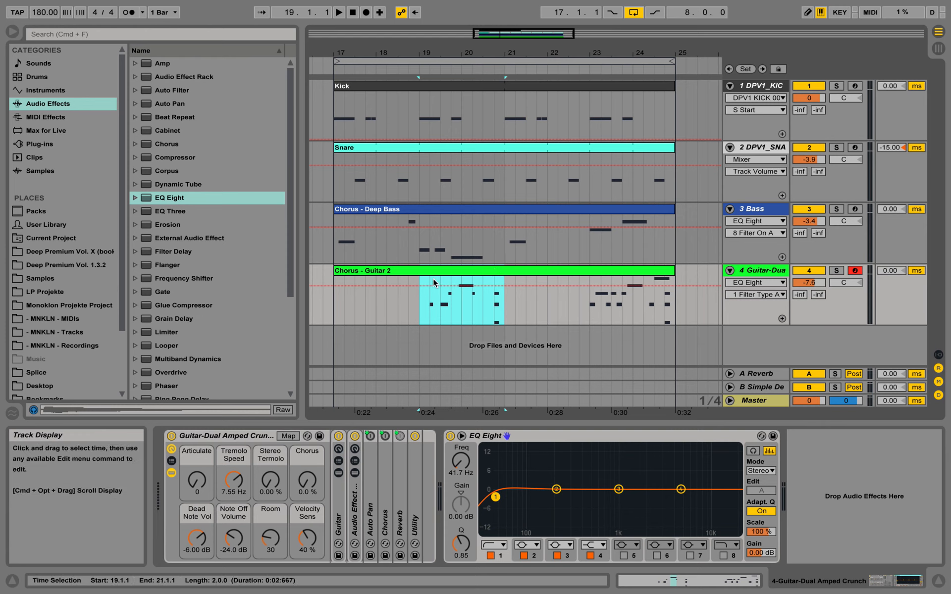
drag(420, 312, 500, 308)
right_click(501, 309)
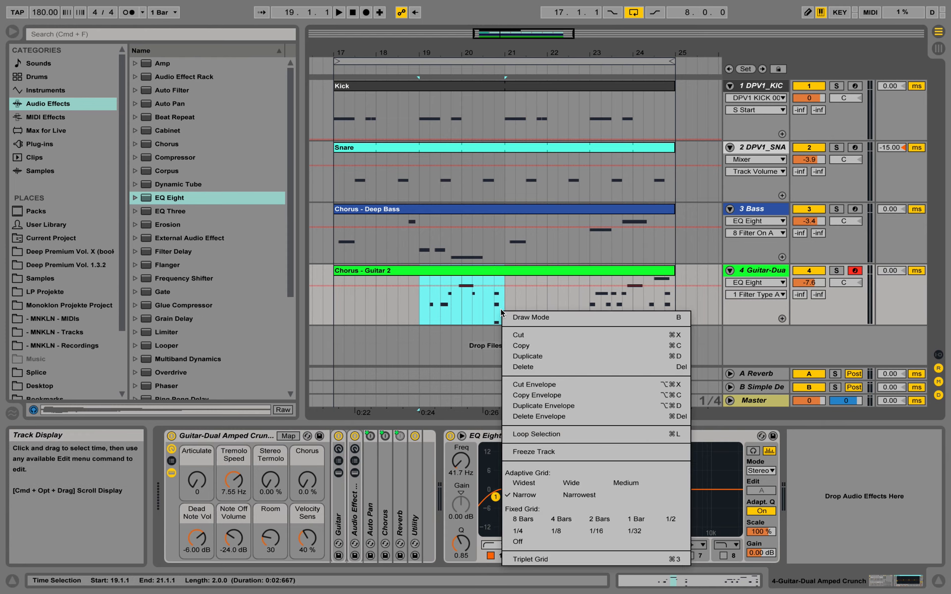
click(566, 433)
key(space)
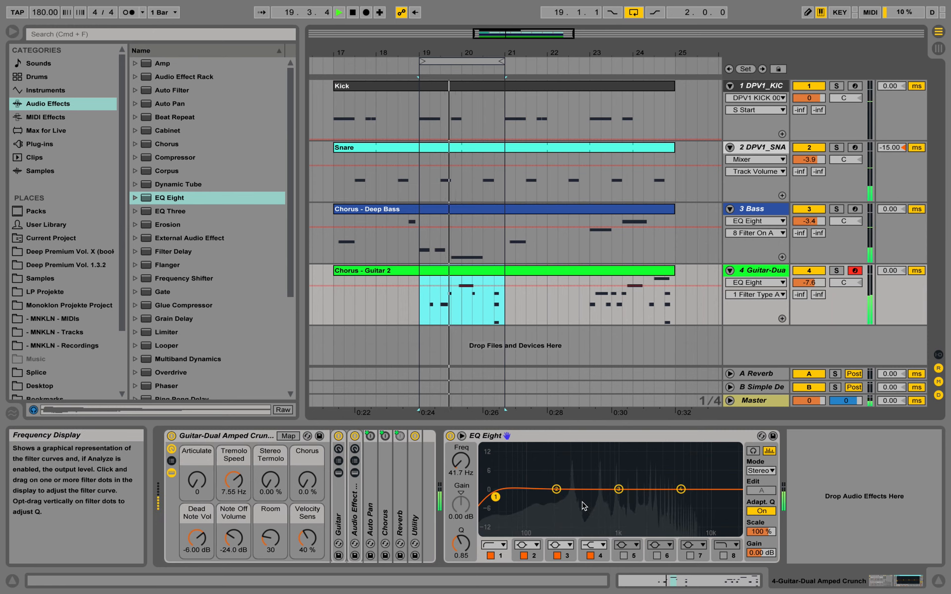
key(space)
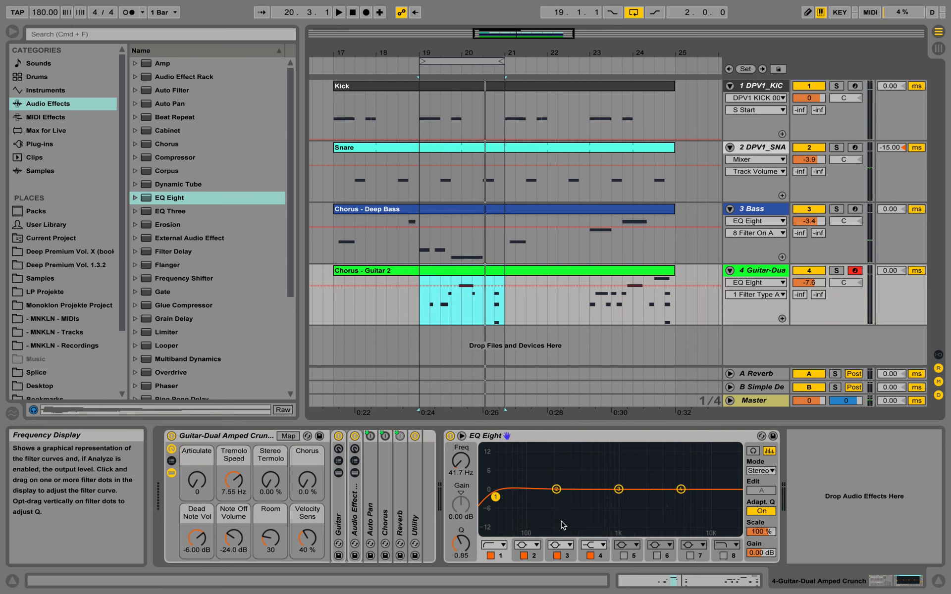
Step: Raise the guitar's EQ Eight band 1 low cut to about 317 Hz and listen to the loop
drag(496, 495, 574, 498)
key(space)
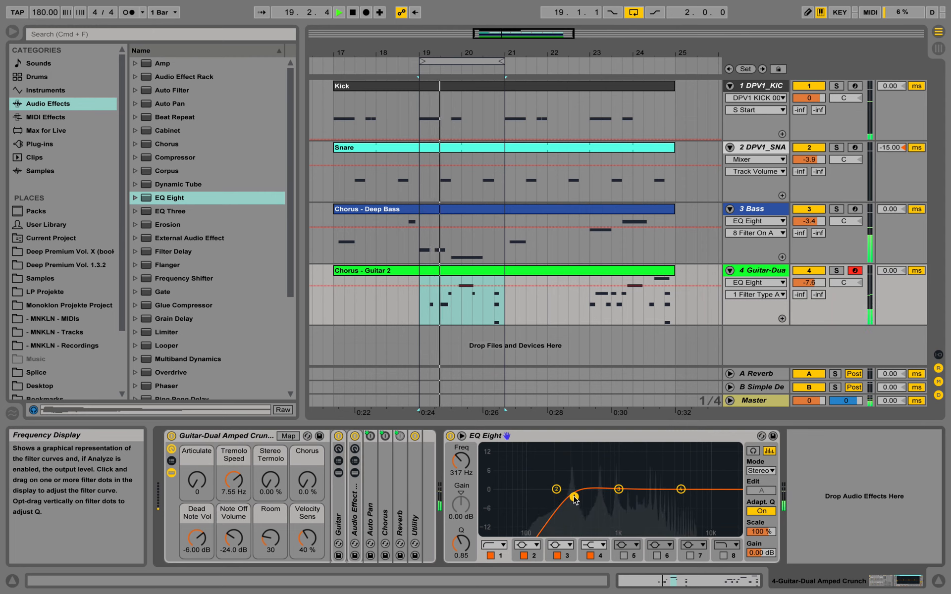
key(space)
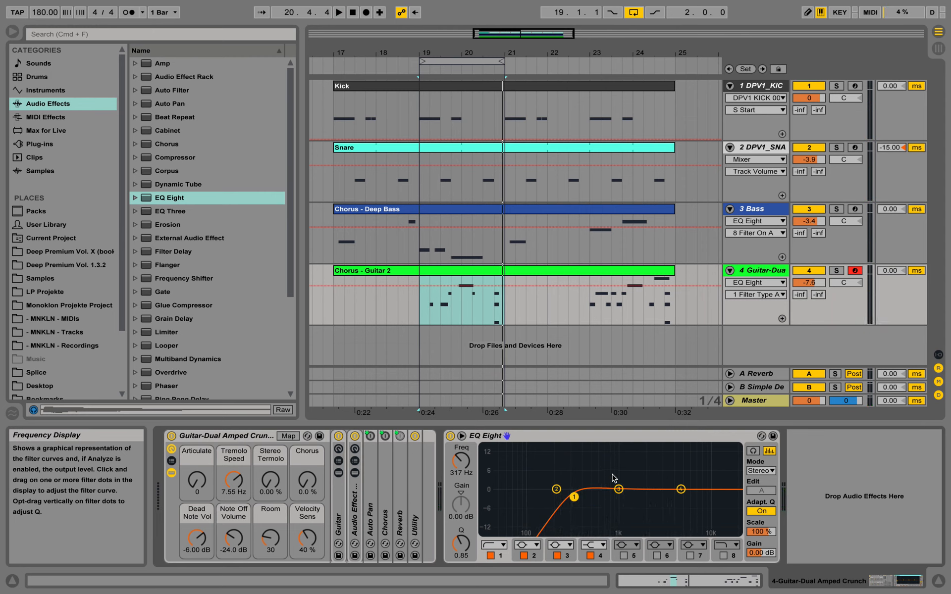
Step: Enable EQ Eight band 5 as a bell filter and boost it by about 3.1 dB at about 1.47 kHz
click(625, 556)
click(625, 556)
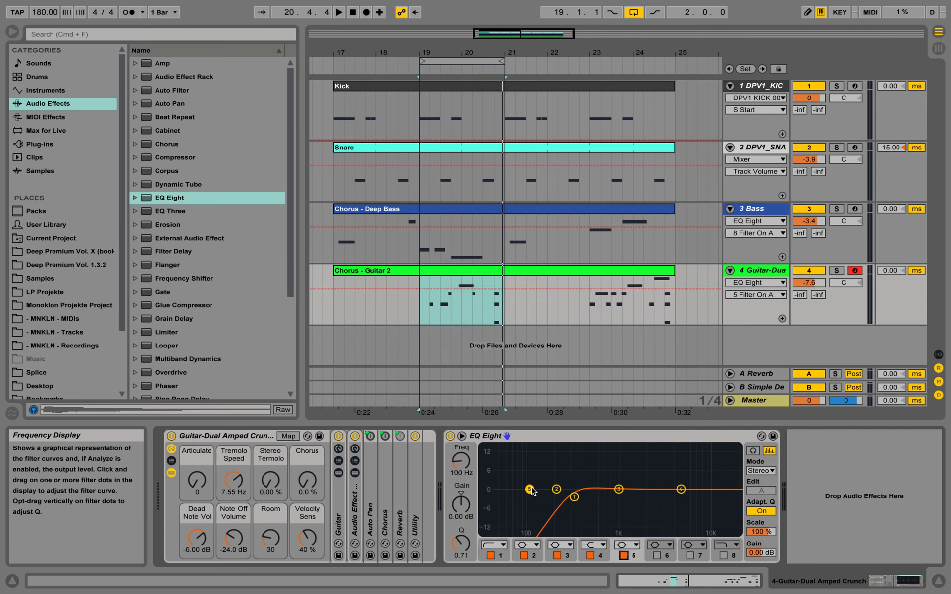
drag(530, 489, 633, 480)
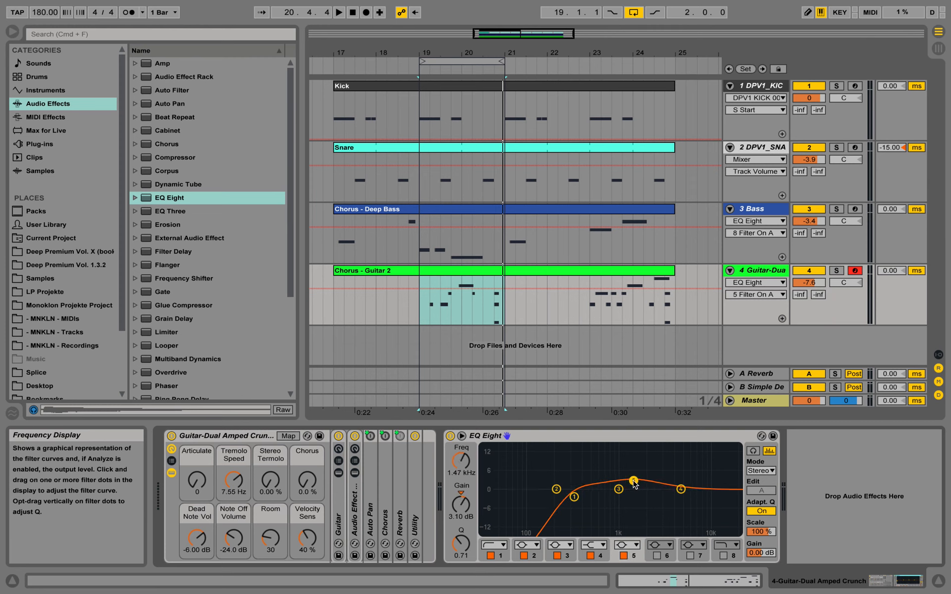
click(634, 545)
click(634, 490)
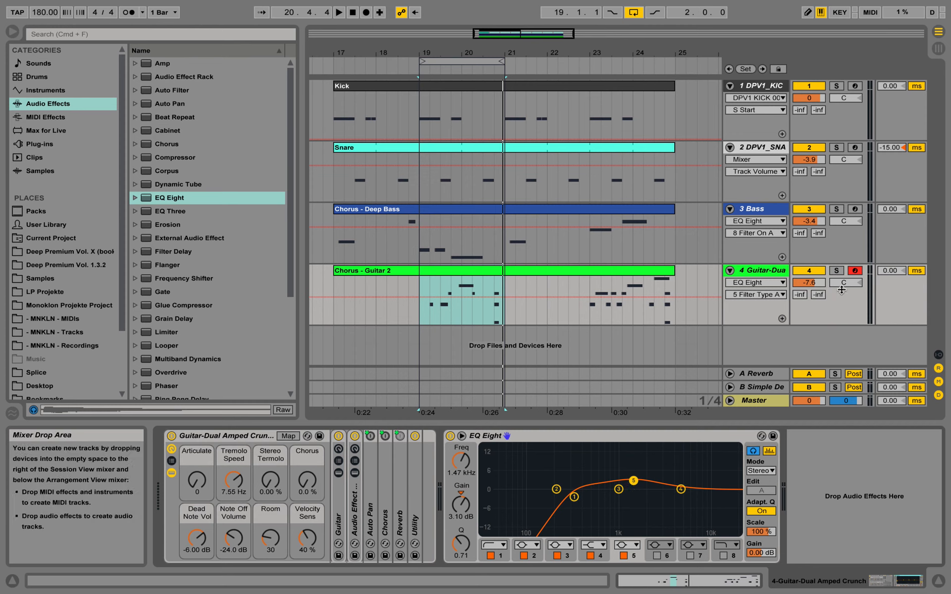
Step: Solo the guitar track and sweep its EQ Eight band 5 boost to about 2.55 kHz and 4.59 dB during loop playback
click(839, 273)
key(space)
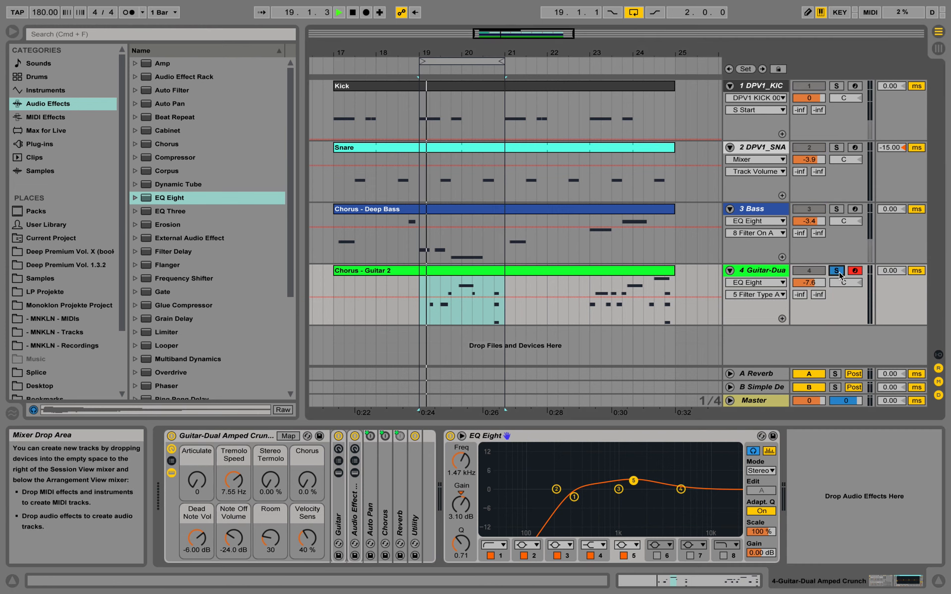
drag(633, 480, 653, 477)
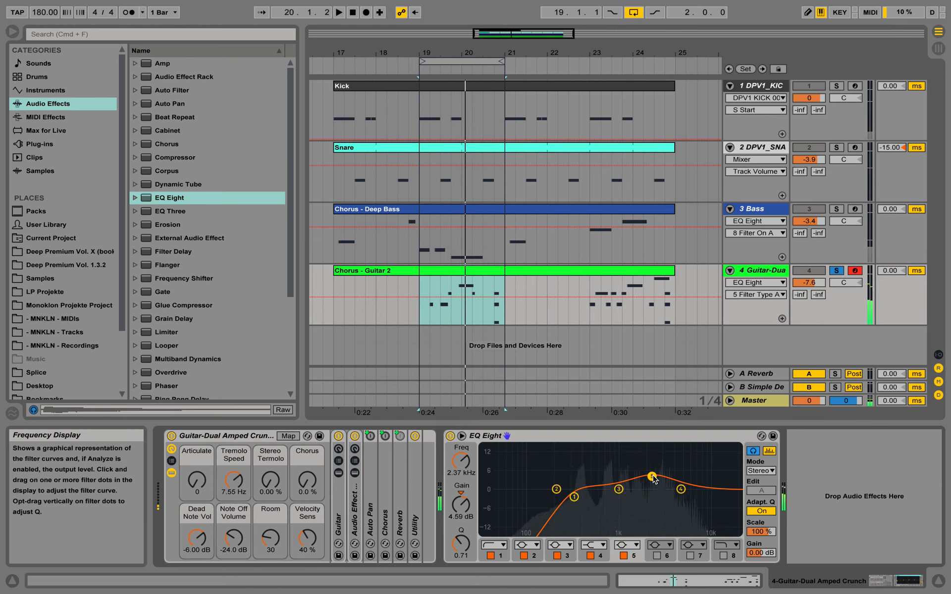
key(space)
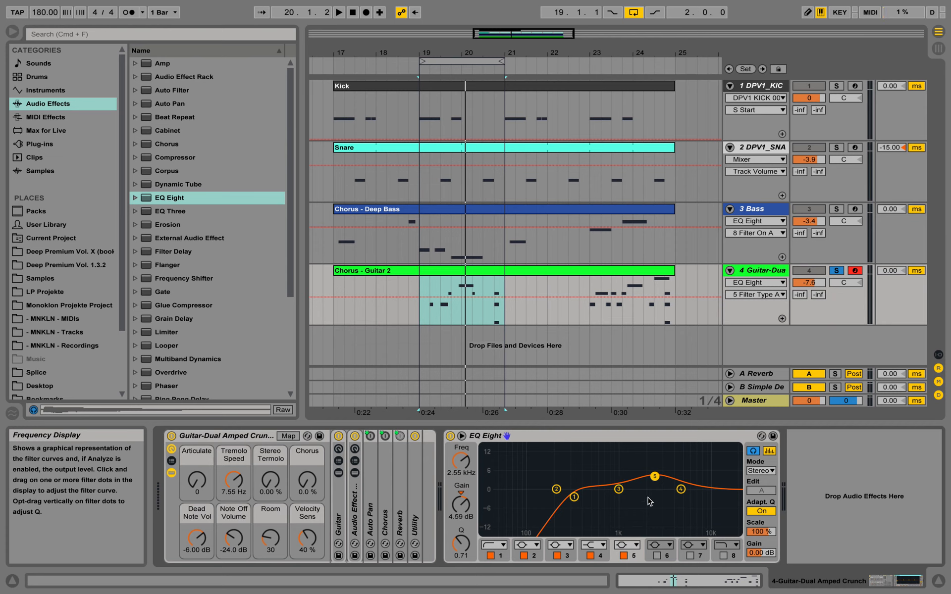
Step: Turn the guitar's EQ Eight band 5 into a narrow cut of about -5.08 dB at 2.69 kHz with Q 3.32, listening to the loop
drag(654, 482, 655, 490)
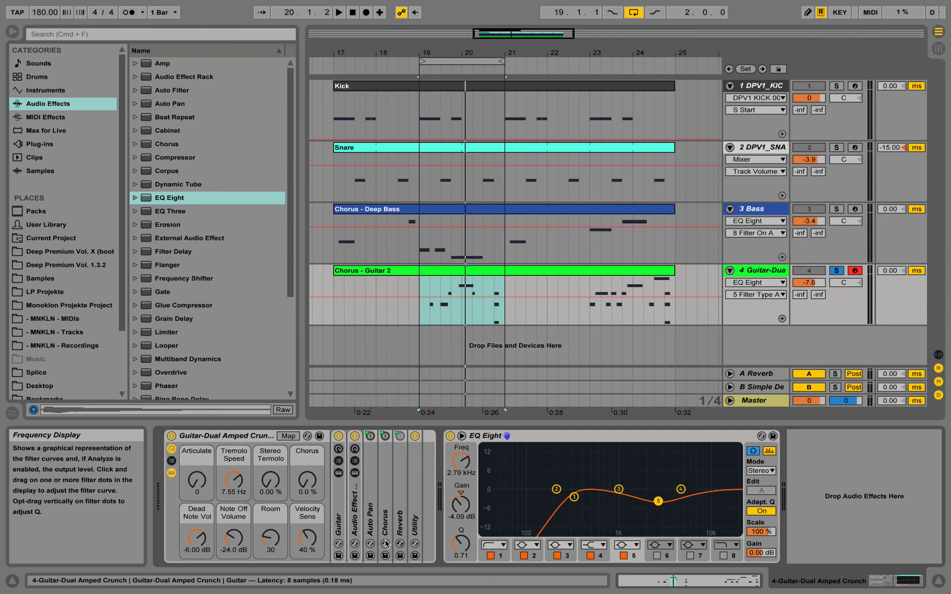
drag(460, 544, 460, 524)
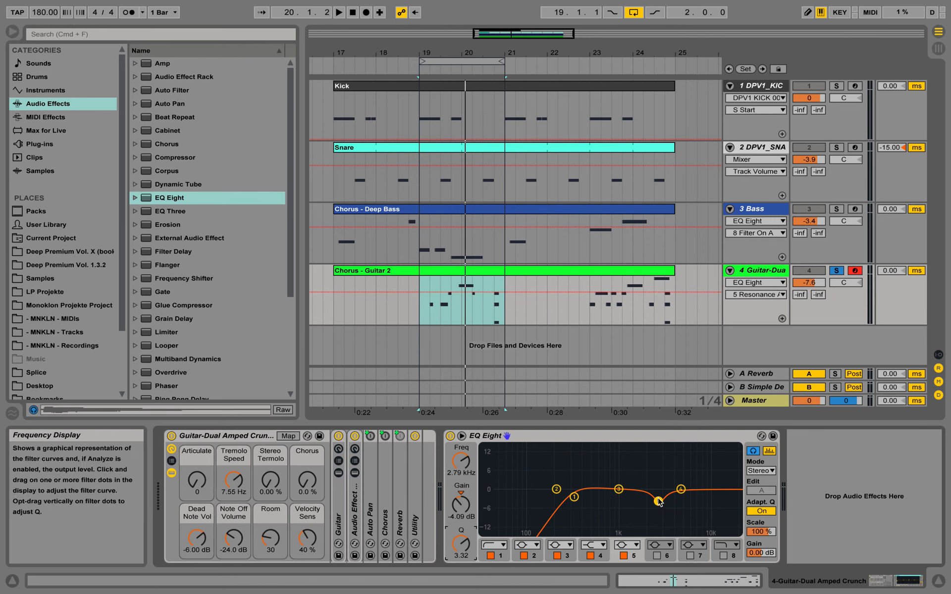
key(space)
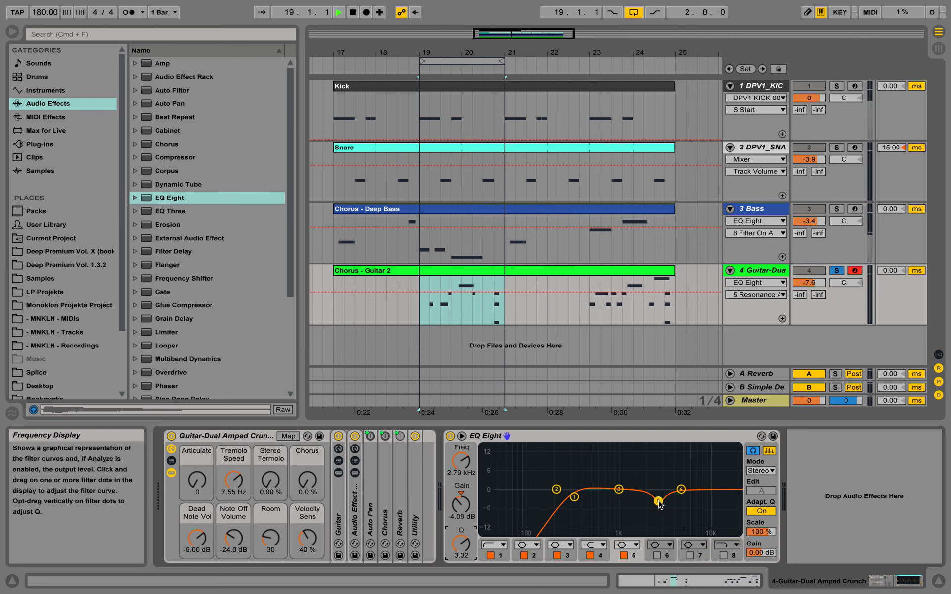
drag(658, 502, 657, 504)
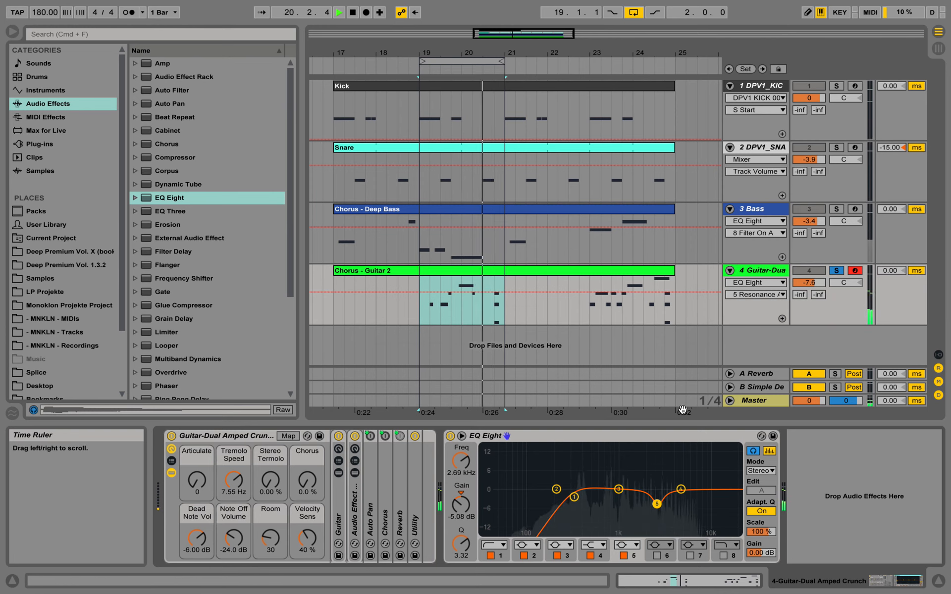
key(space)
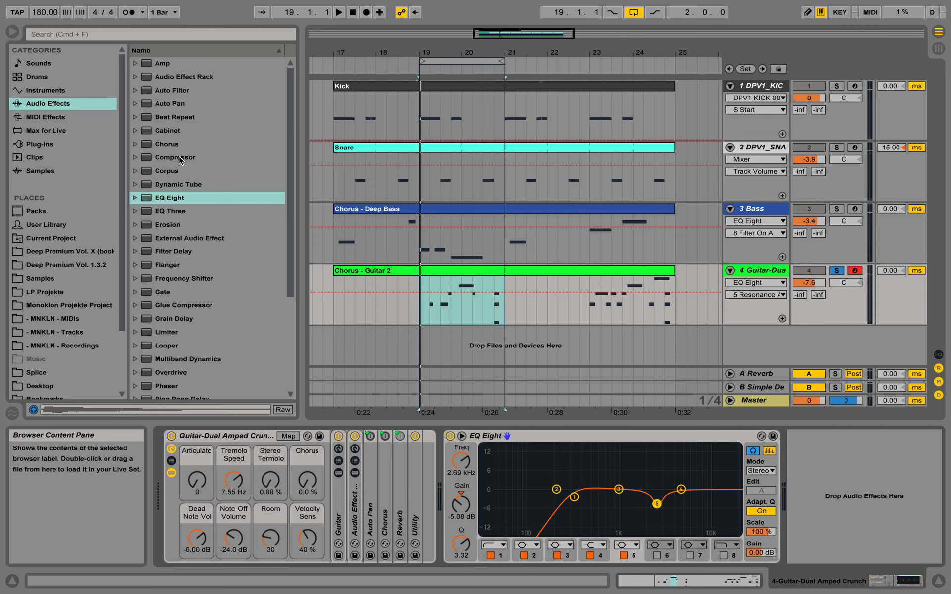
Step: Add a Compressor to the guitar track, directly before EQ Eight
drag(179, 156, 475, 477)
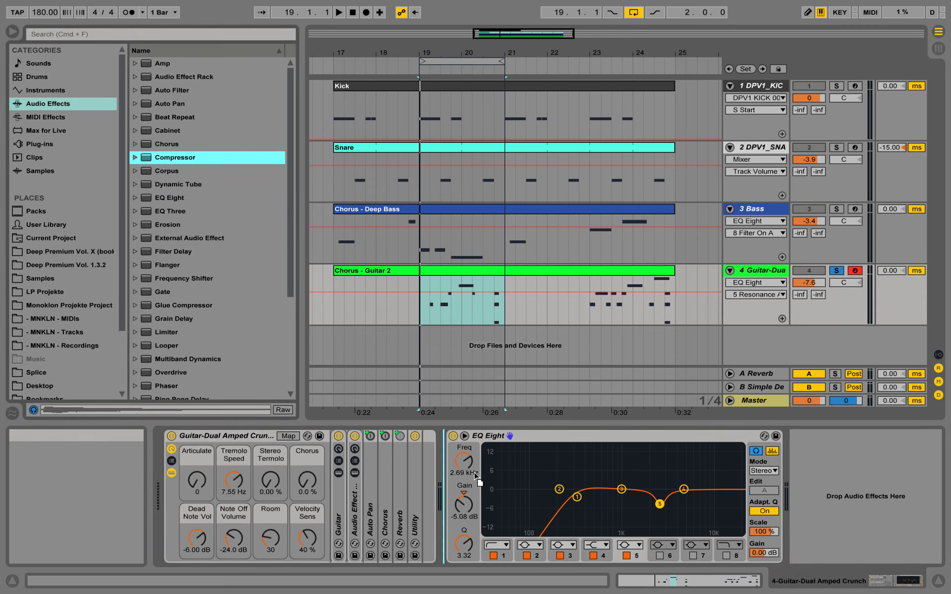
drag(540, 454, 770, 452)
drag(830, 450, 490, 448)
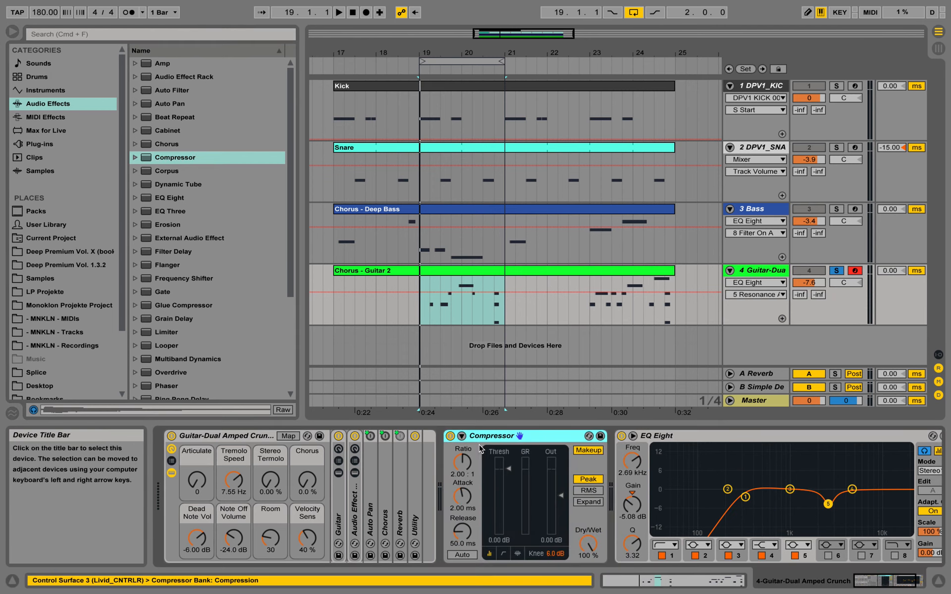
Step: In the Compressor's transfer curve view, set threshold to about -14.2 dB, ratio to 4.34:1 and output gain to -3.63 dB, listening to the loop
click(504, 553)
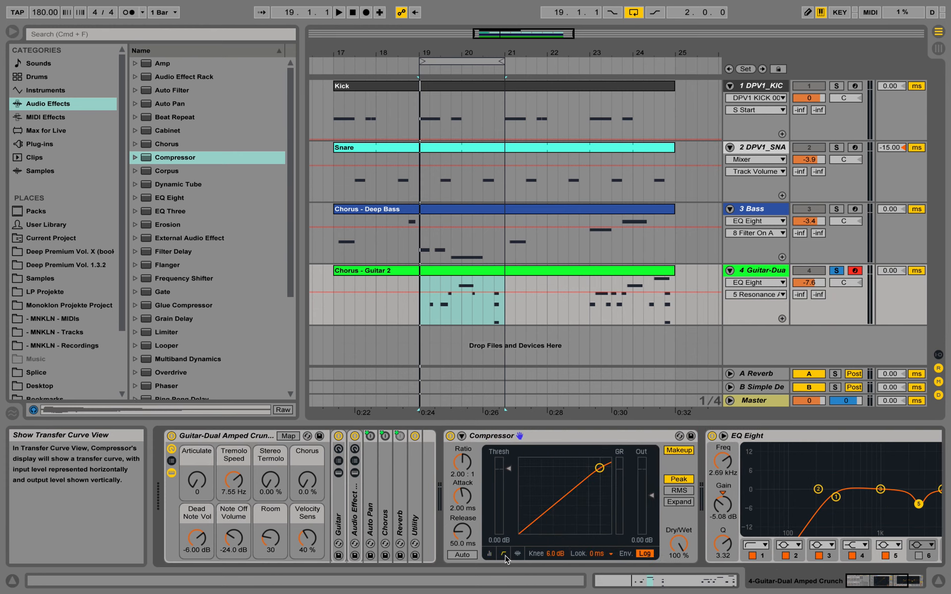
drag(509, 473, 509, 496)
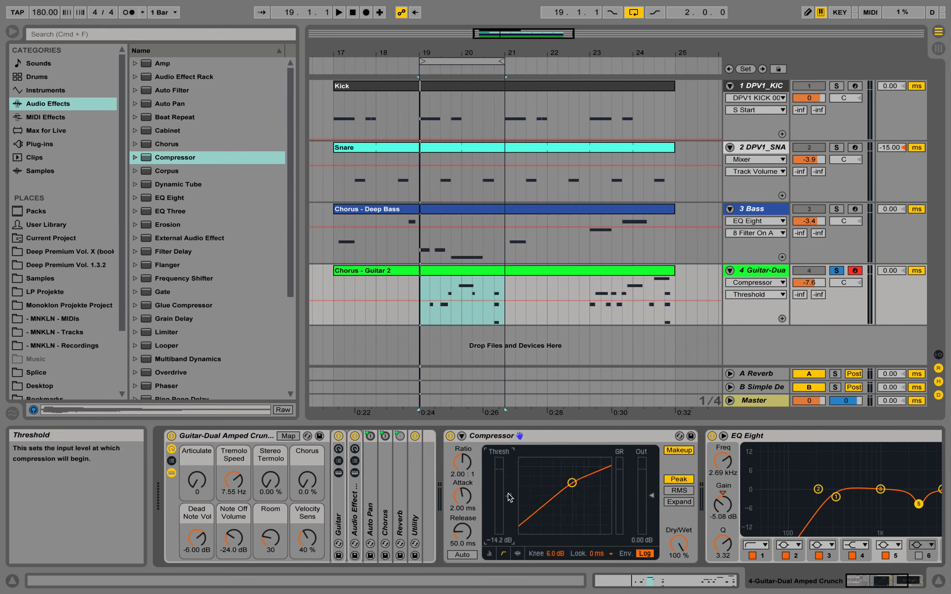
drag(462, 462, 462, 448)
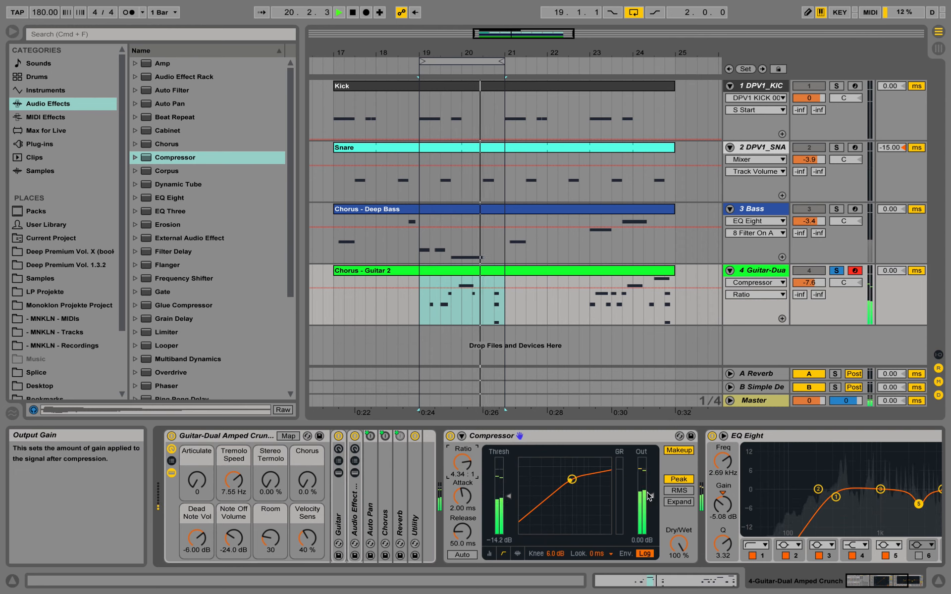
drag(651, 496, 651, 499)
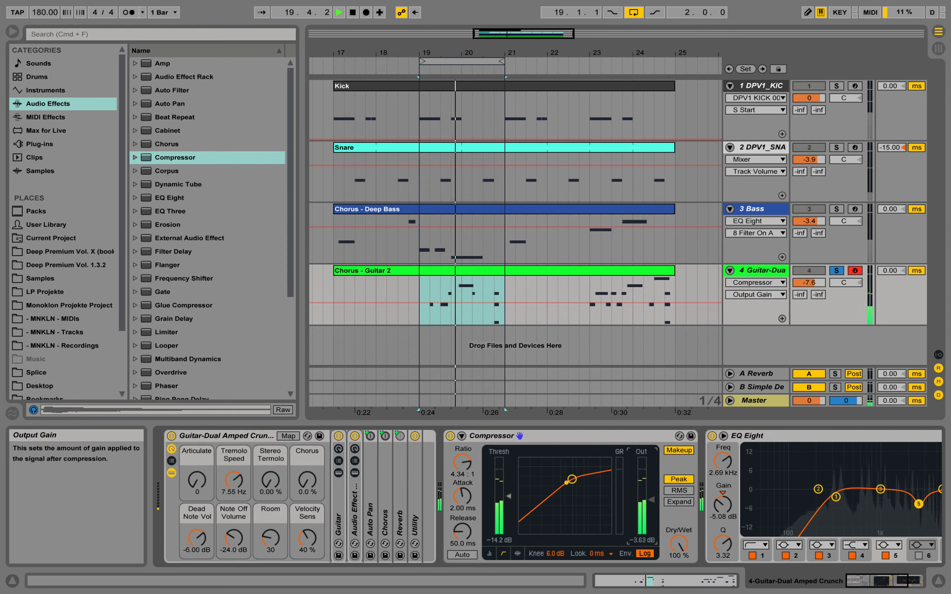
click(512, 500)
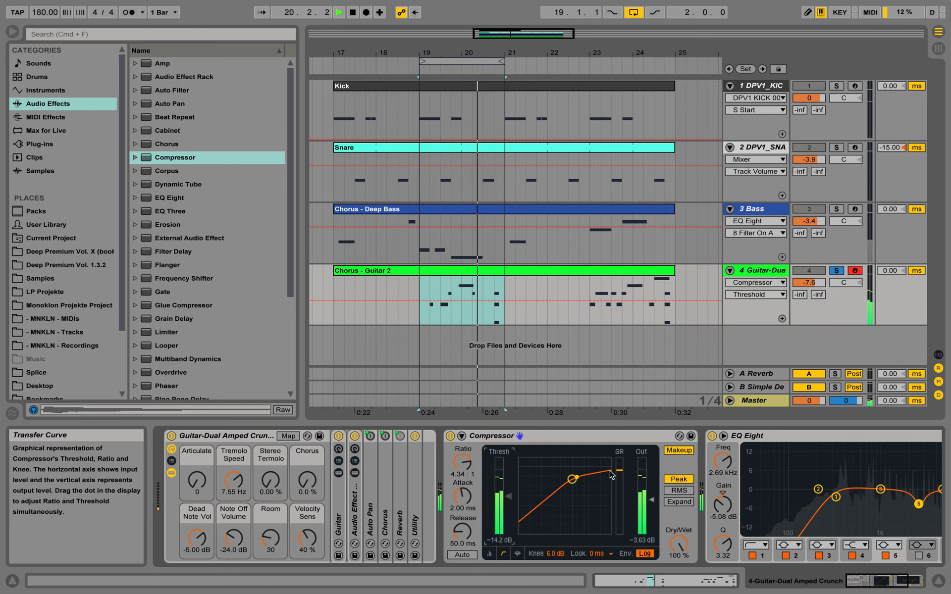
key(space)
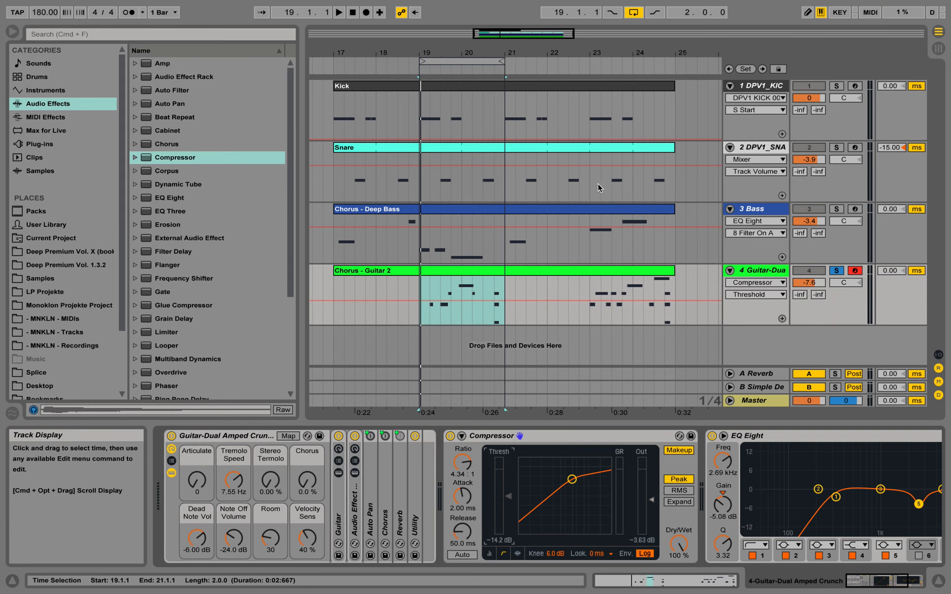
Step: Try panning the guitar track to 43L and to 40R while listening, and reset the panning to centre
click(867, 585)
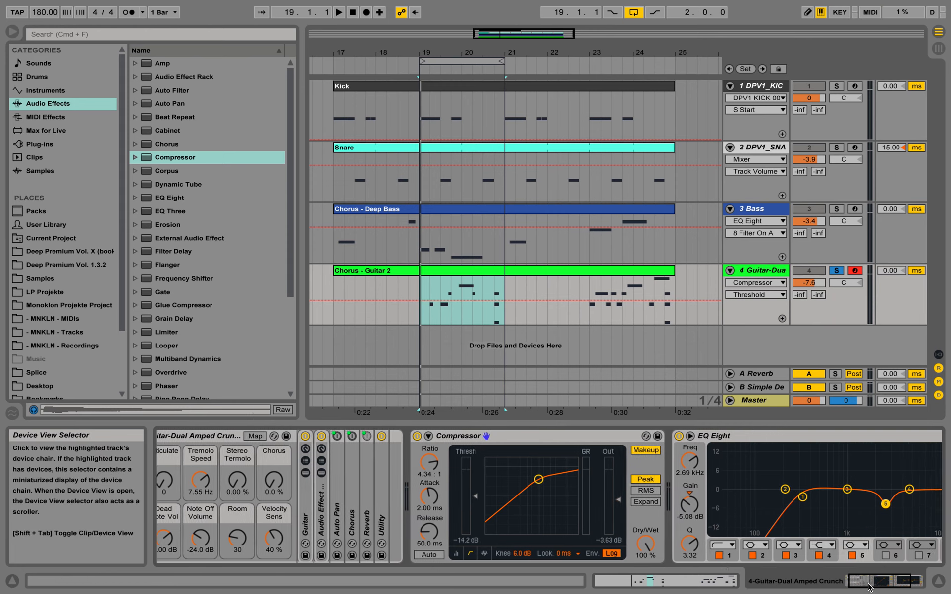
drag(867, 587, 886, 589)
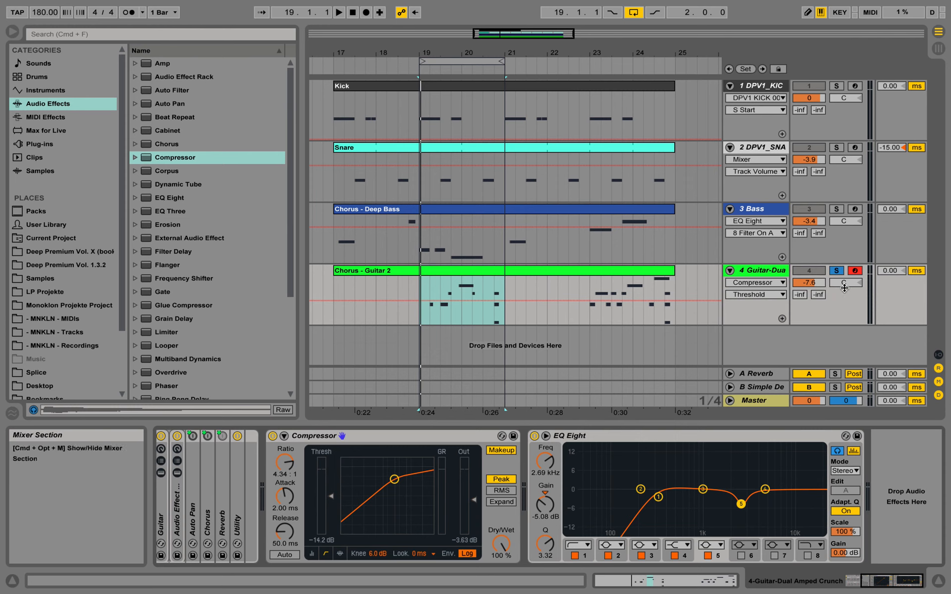
drag(846, 285, 845, 308)
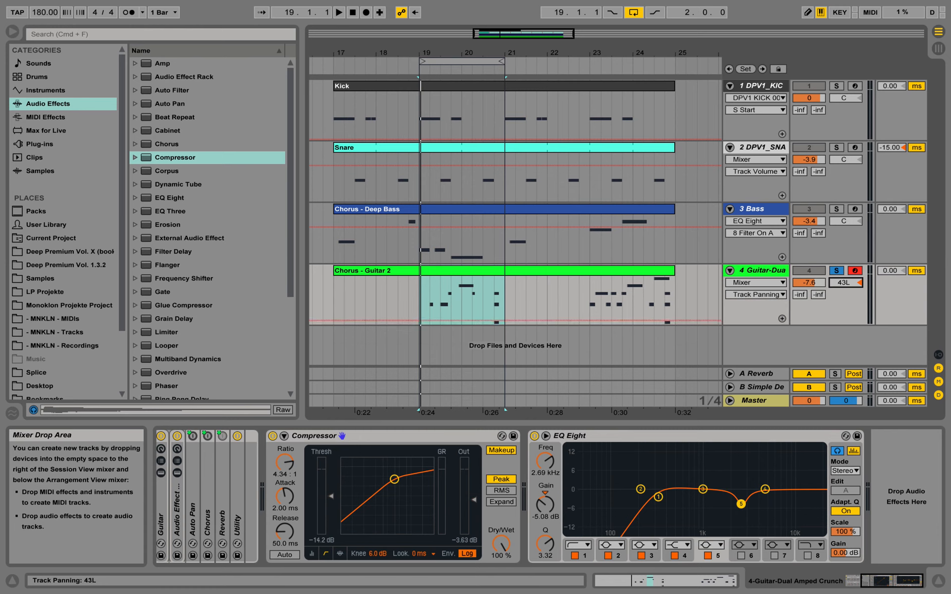
key(space)
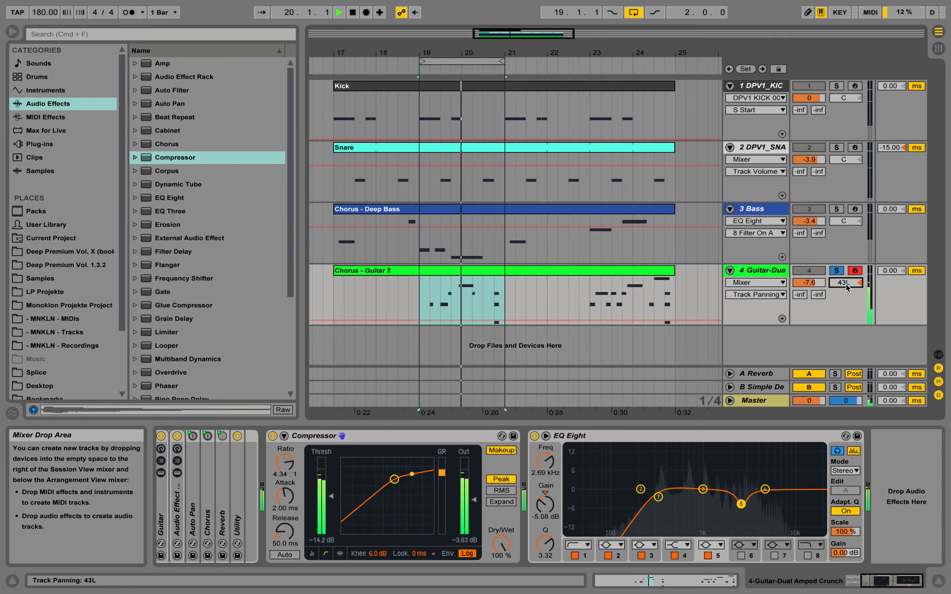
key(space)
drag(846, 283, 846, 242)
key(space)
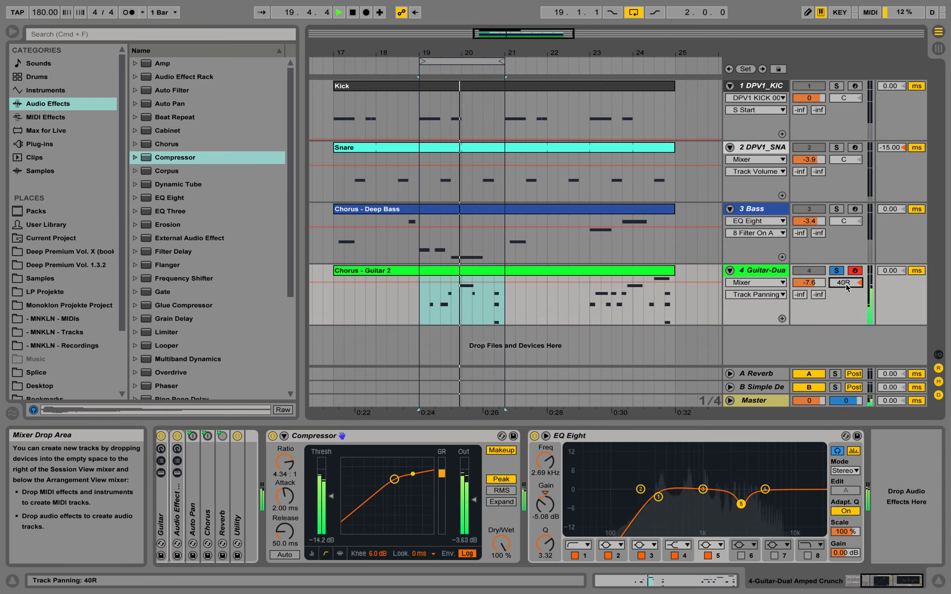
key(Delete)
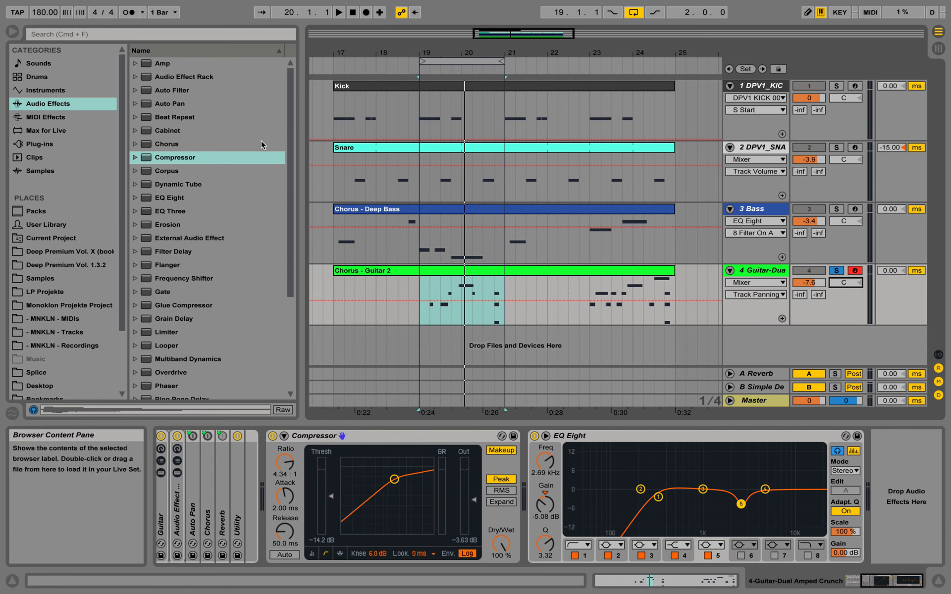
Step: Add a Chorus effect after the guitar's EQ Eight and lower its Dry/Wet to 25 %
click(167, 144)
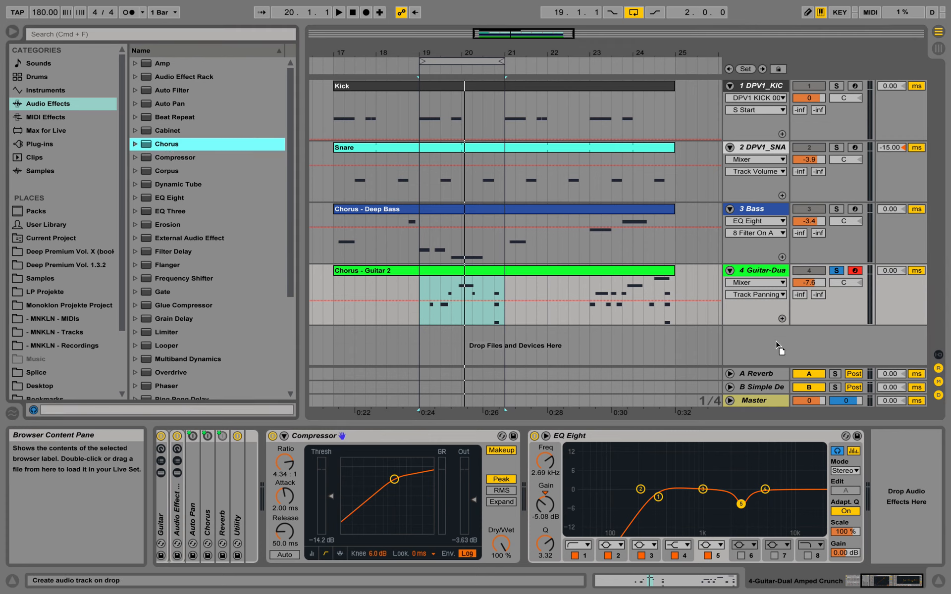
drag(775, 342, 889, 475)
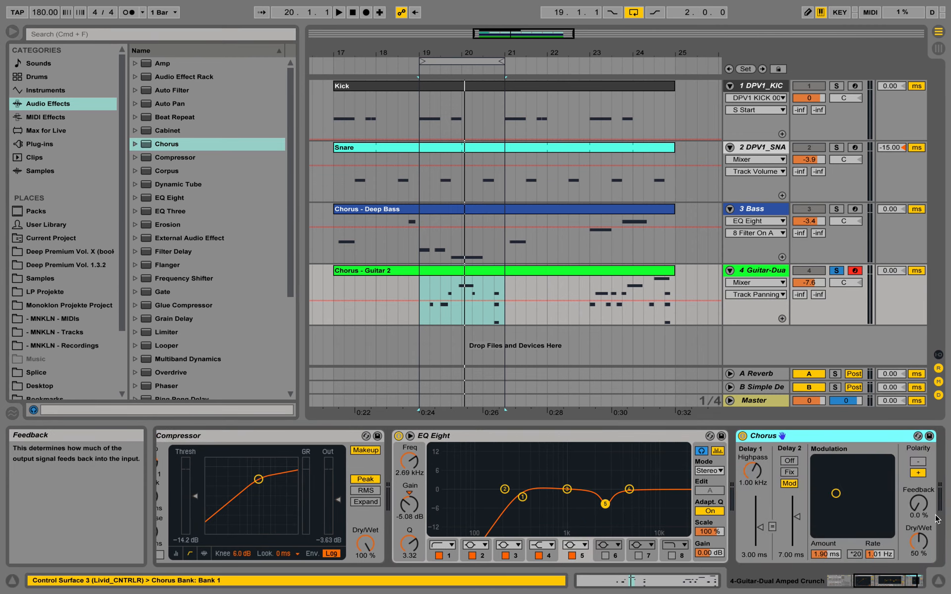
drag(916, 545, 916, 562)
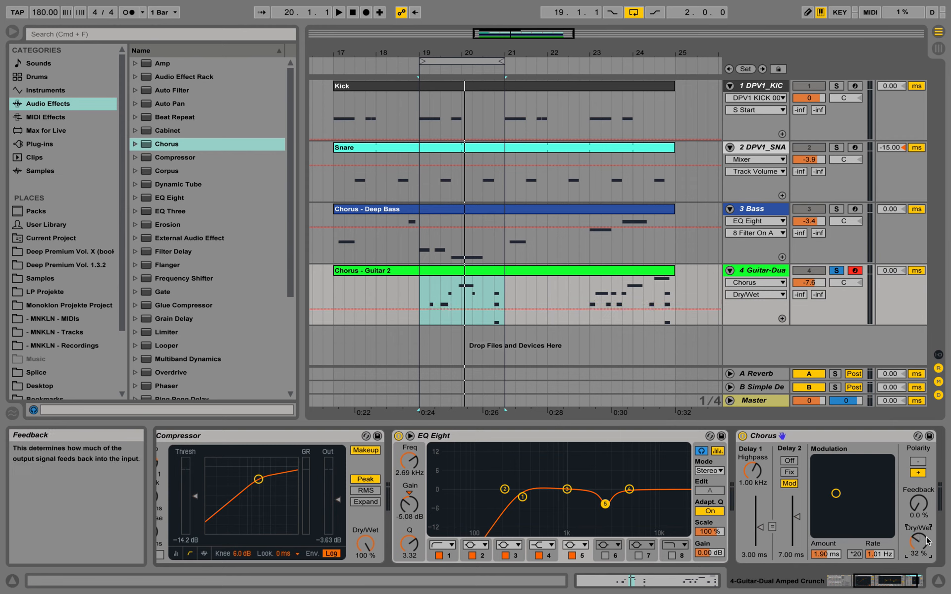
drag(927, 546, 918, 569)
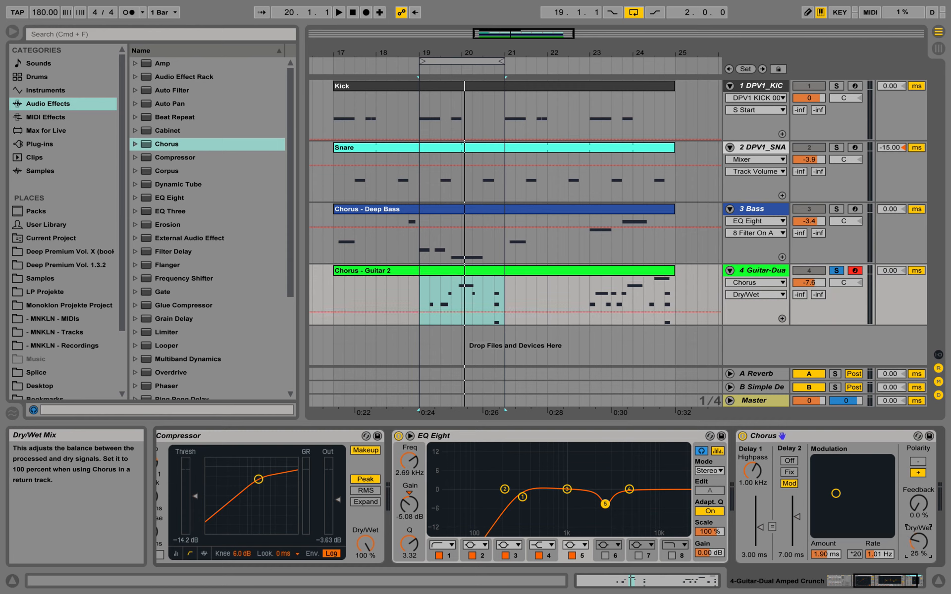
Step: Audition the Chorus at a Dry/Wet of about 87 % during loop playback, and set it to 32 % and listen again
key(space)
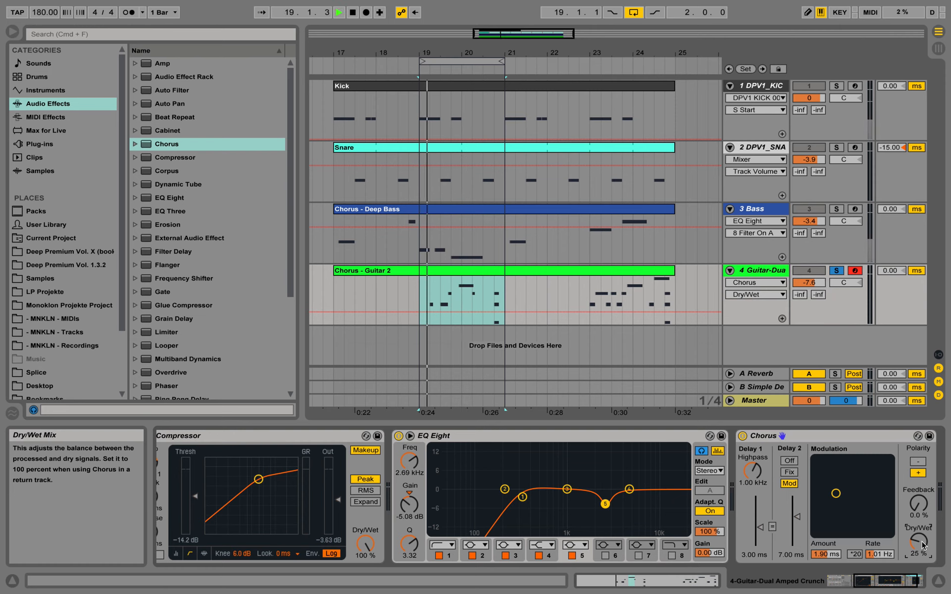
drag(923, 545, 923, 521)
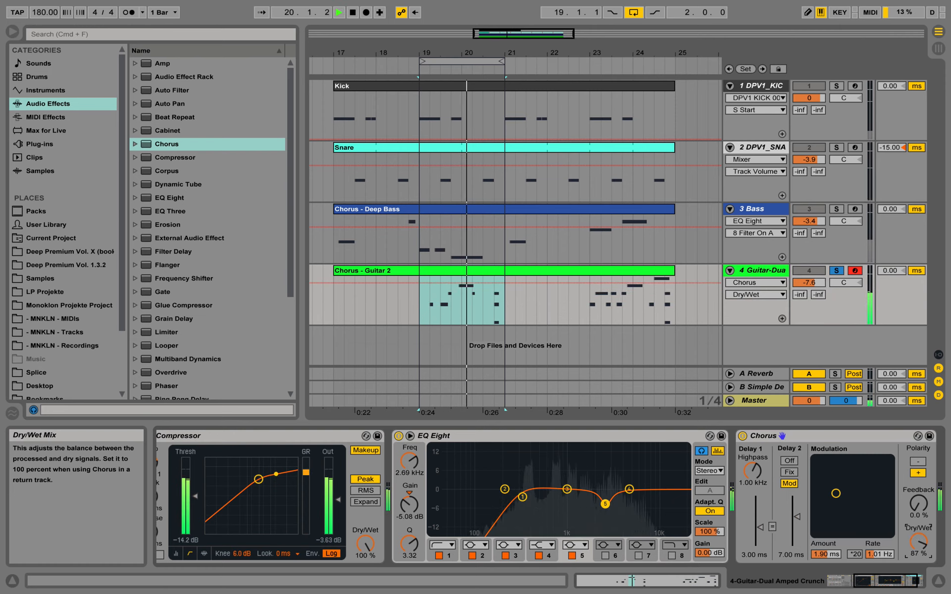
key(space)
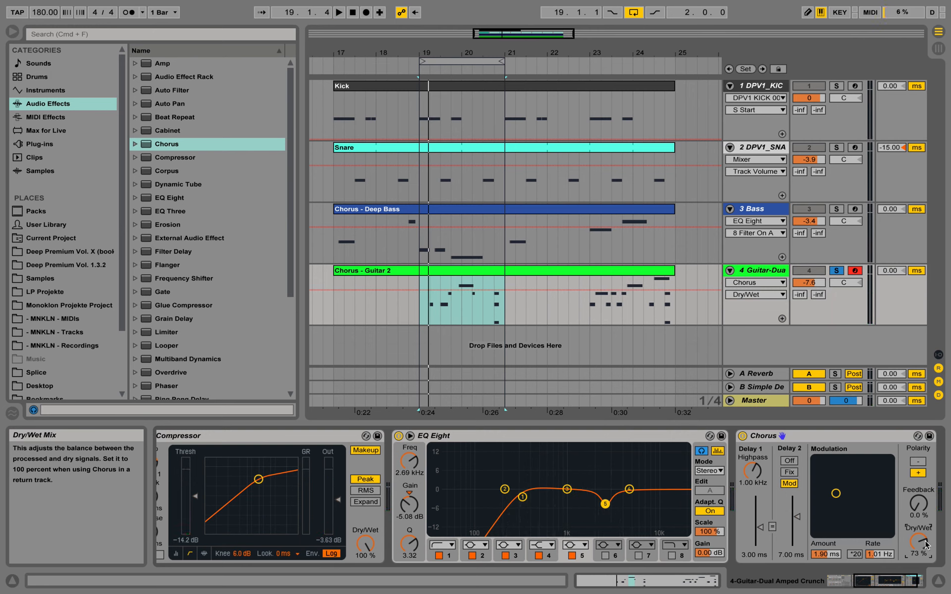
drag(918, 541, 919, 560)
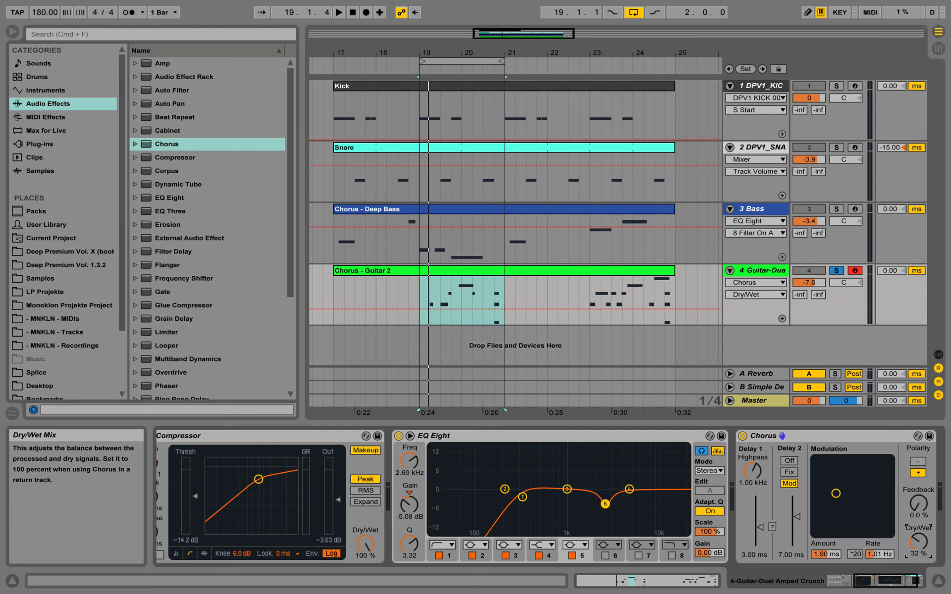
key(space)
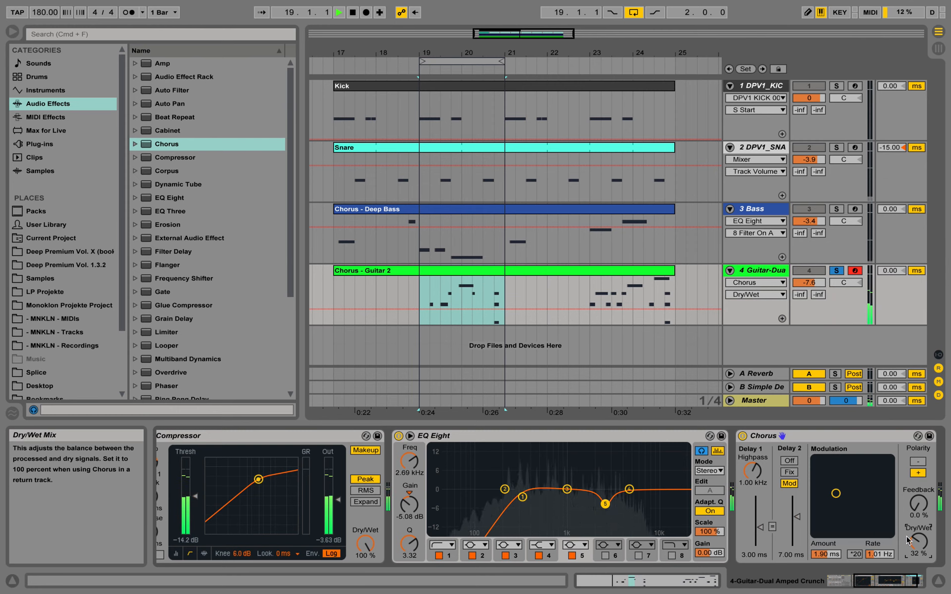
key(space)
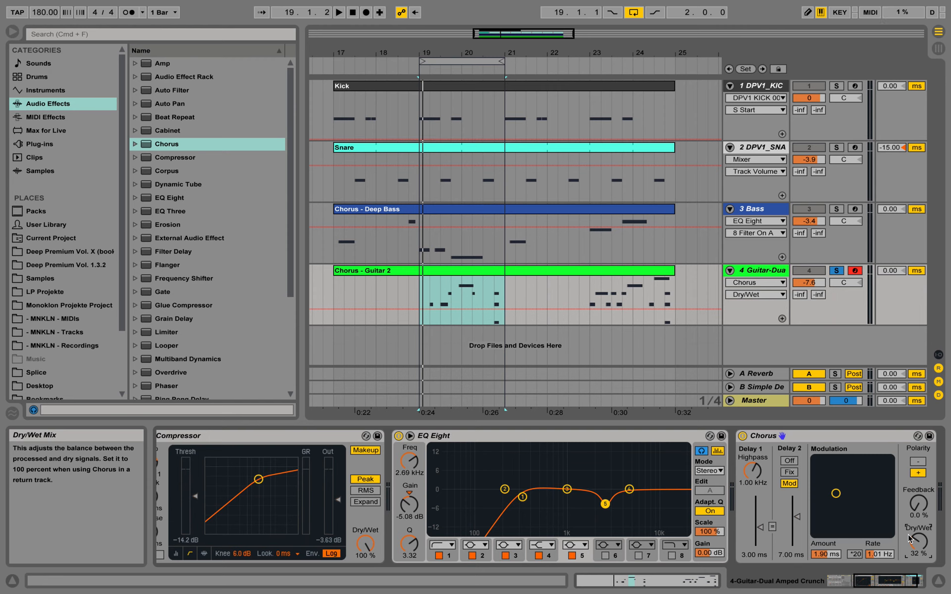
Step: Add a Reverb effect after the Chorus at the end of the guitar track's device chain
click(896, 585)
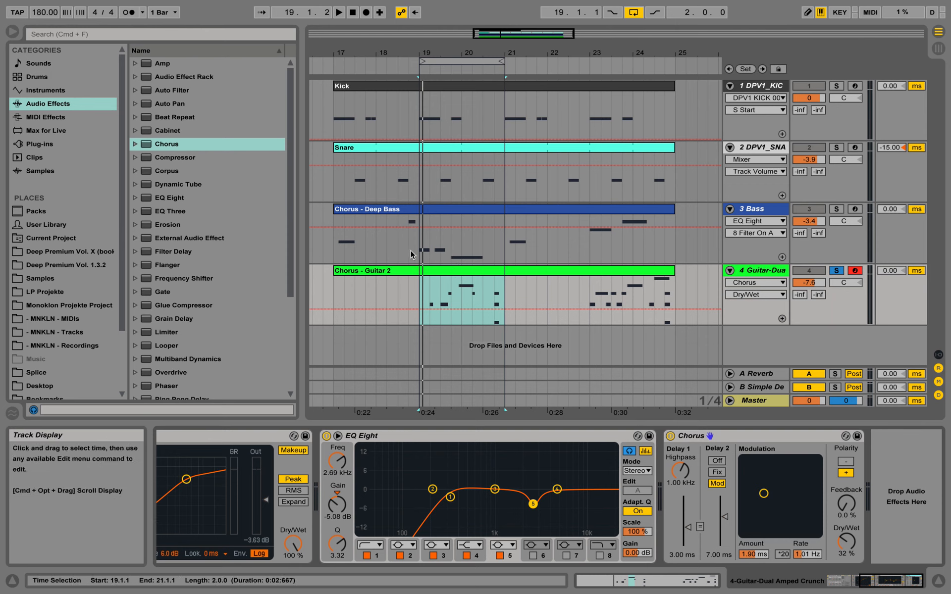
scroll(242, 293, down, 5)
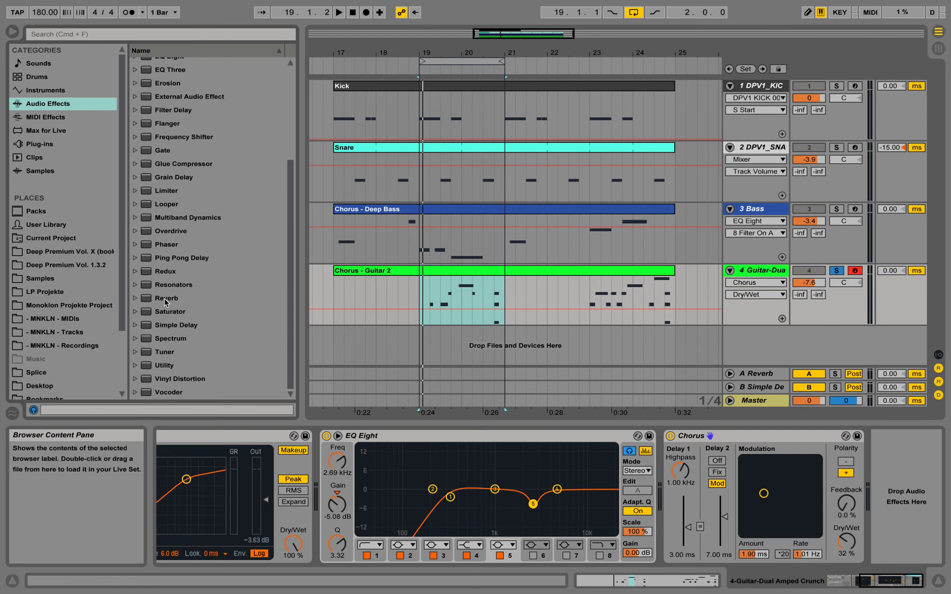
drag(165, 299, 874, 448)
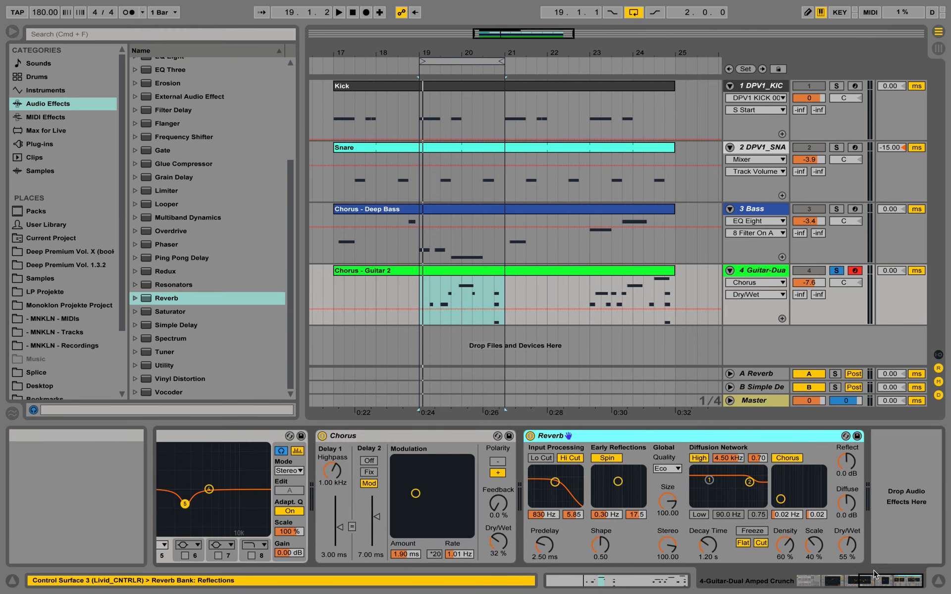
Step: Lower the Reverb's Dry/Wet to 33 % and play the loop to hear the guitar
drag(848, 544, 850, 549)
key(space)
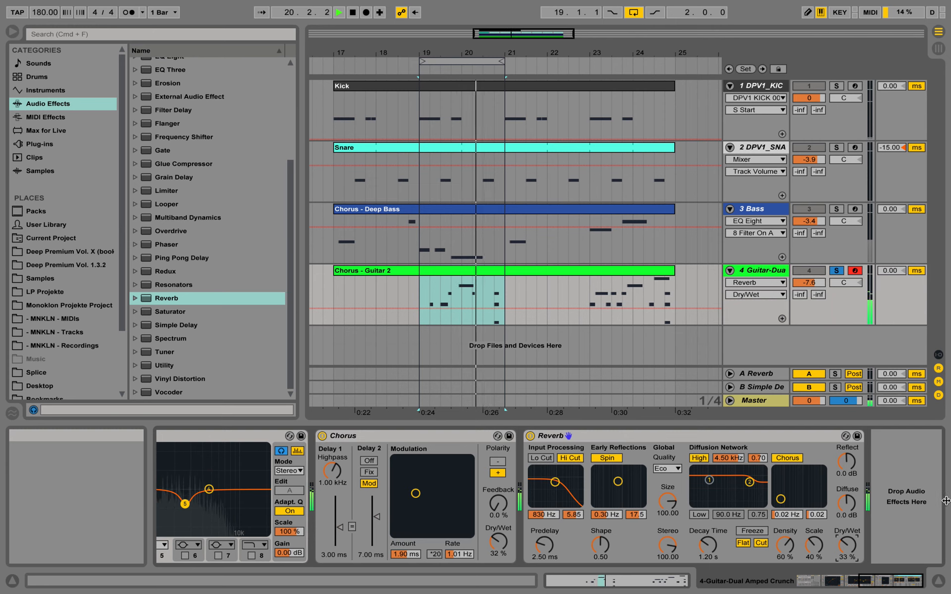
key(space)
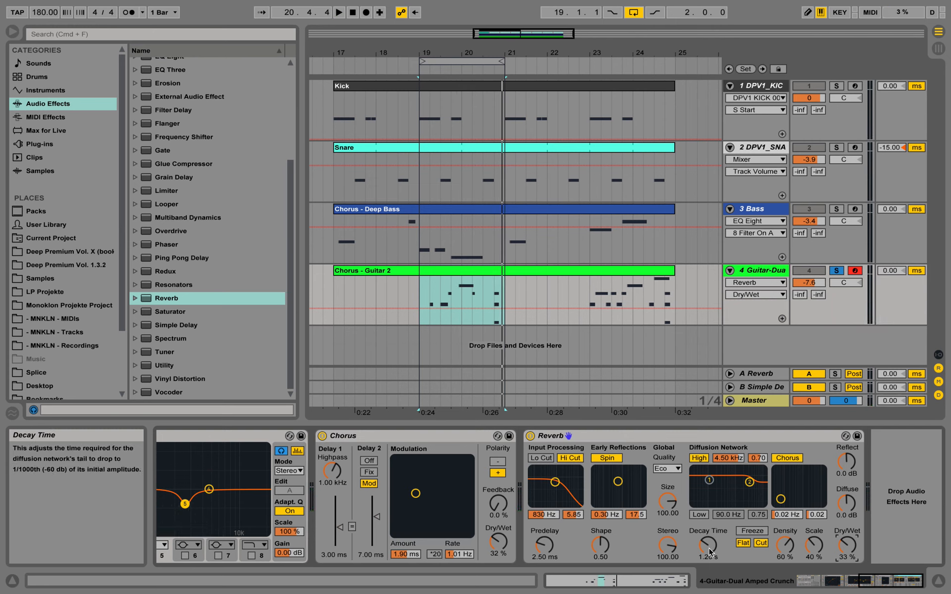
Step: Raise the Reverb's Decay Time to 3.16 s while listening to the looped guitar part
drag(709, 547, 709, 520)
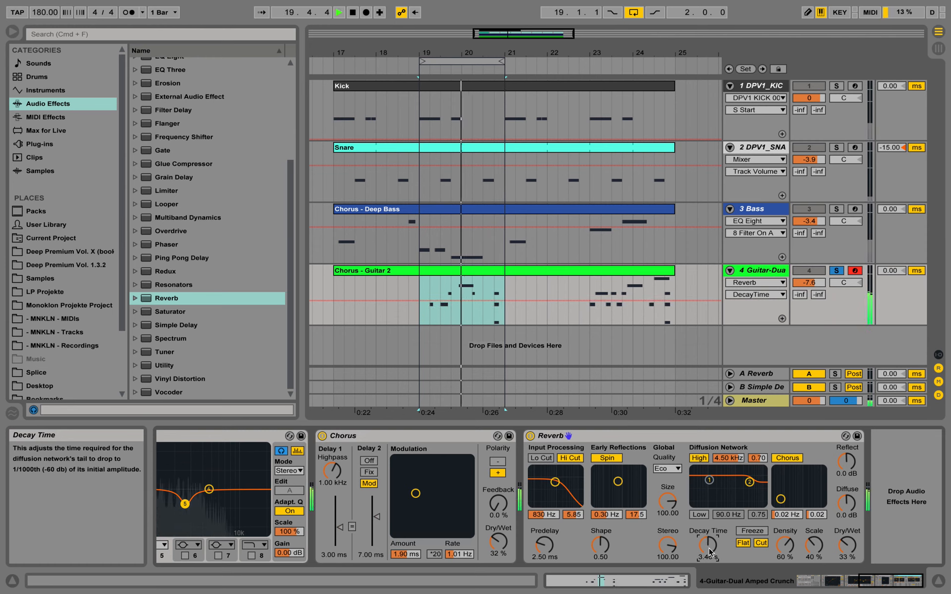
drag(709, 547, 708, 549)
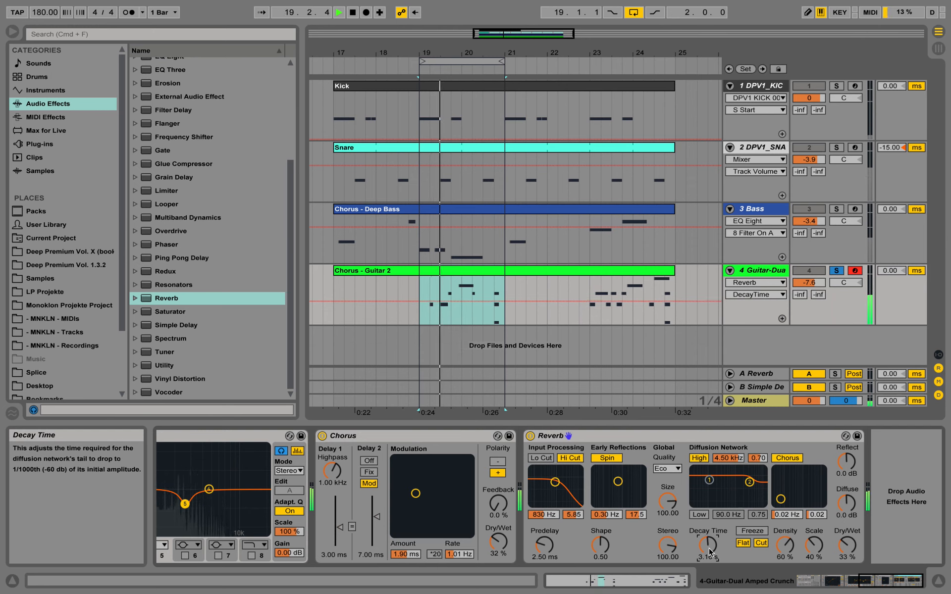
key(space)
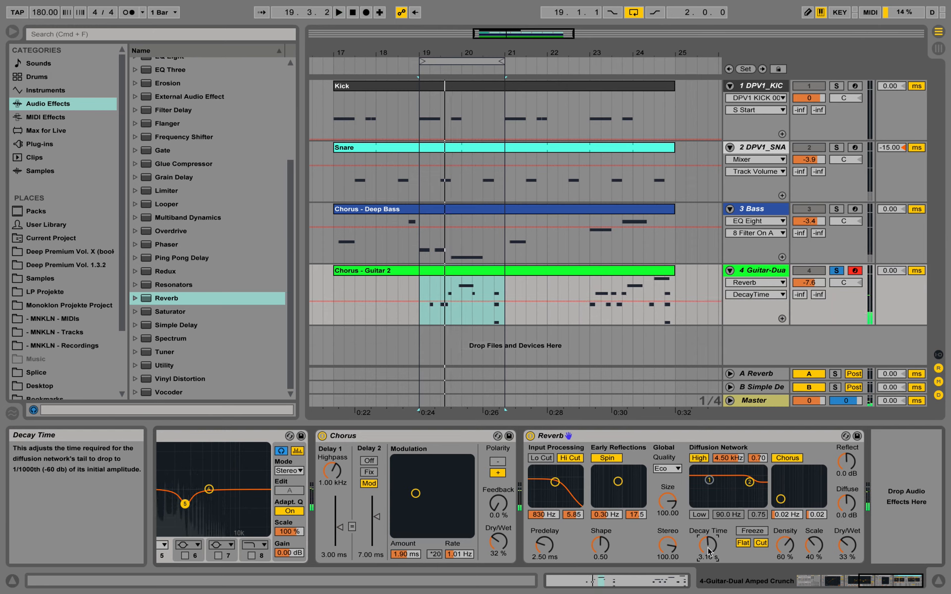
Step: Set the Reverb's Quality to High and its Dry/Wet to 31 %, and listen to the loop
click(673, 470)
click(665, 496)
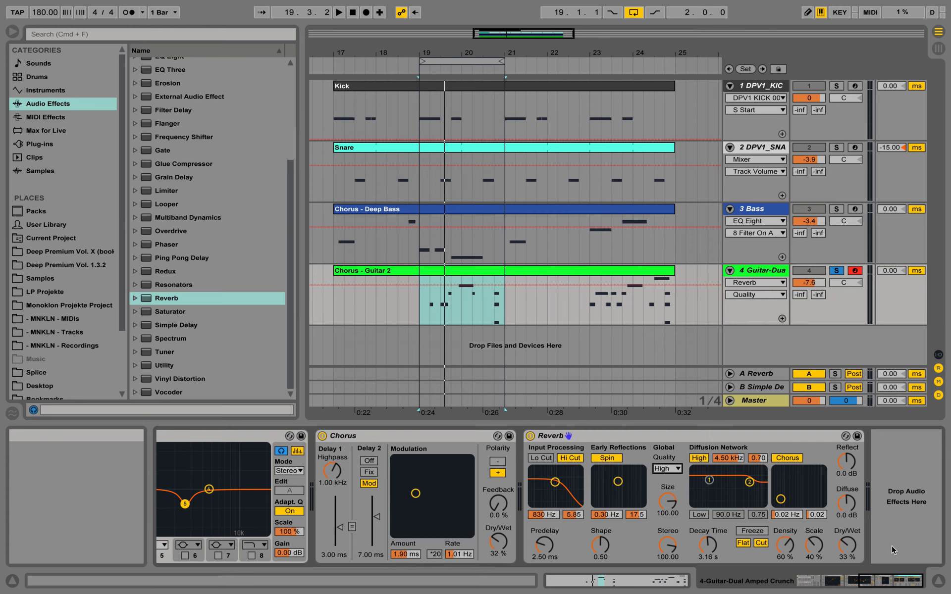
drag(847, 545, 847, 547)
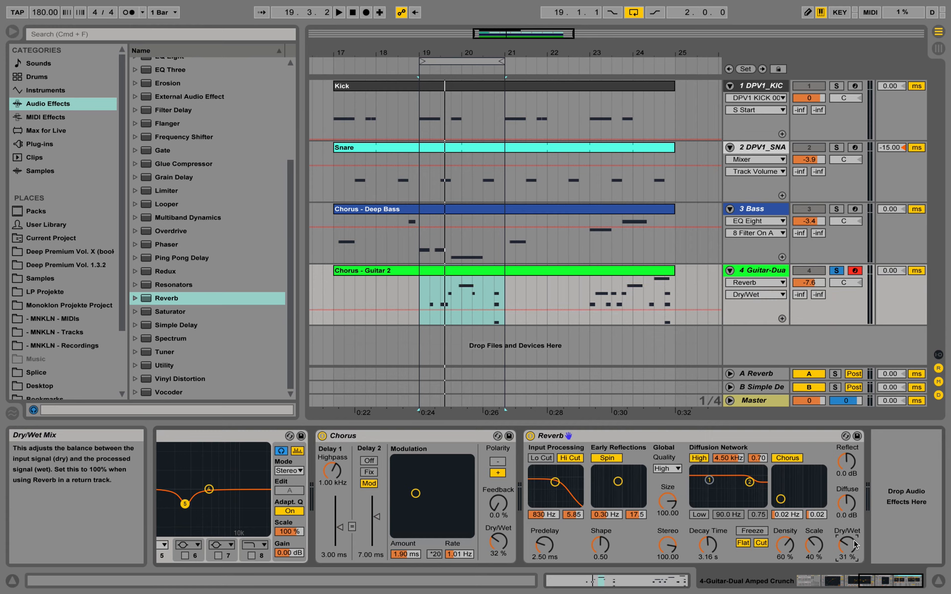
key(space)
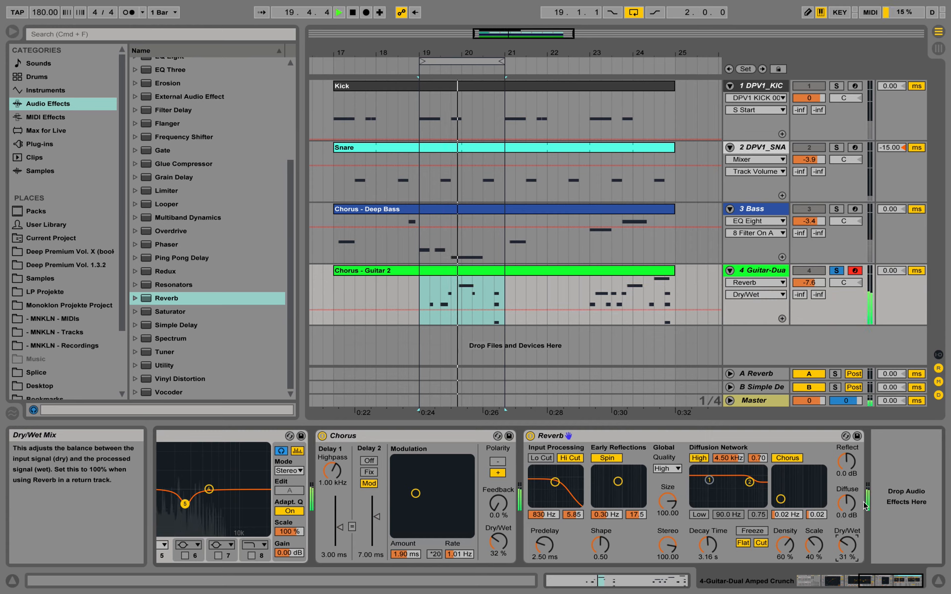
key(space)
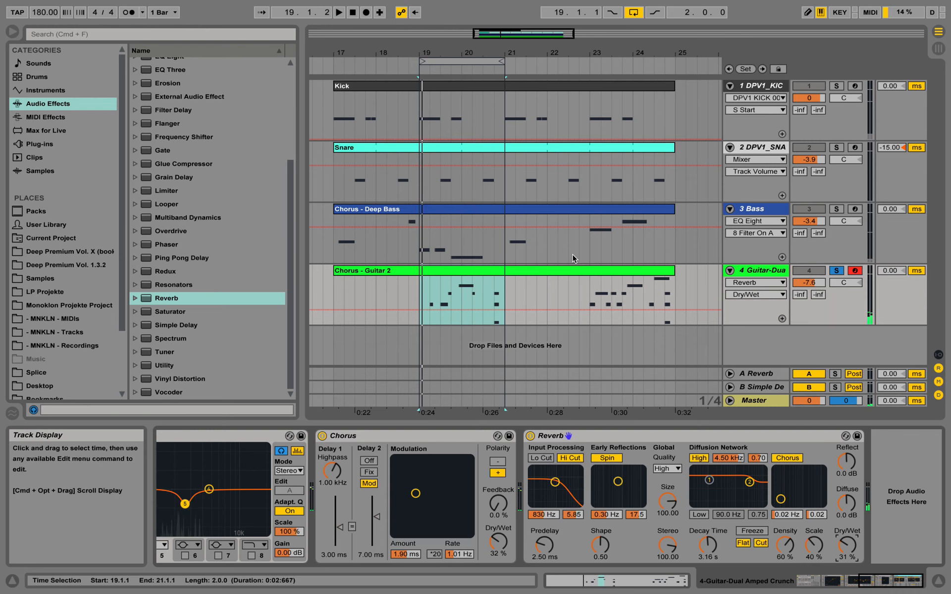
Step: Add a Simple Delay after the guitar's Reverb with Feedback at 32 % and Dry/Wet at 33 %
click(170, 327)
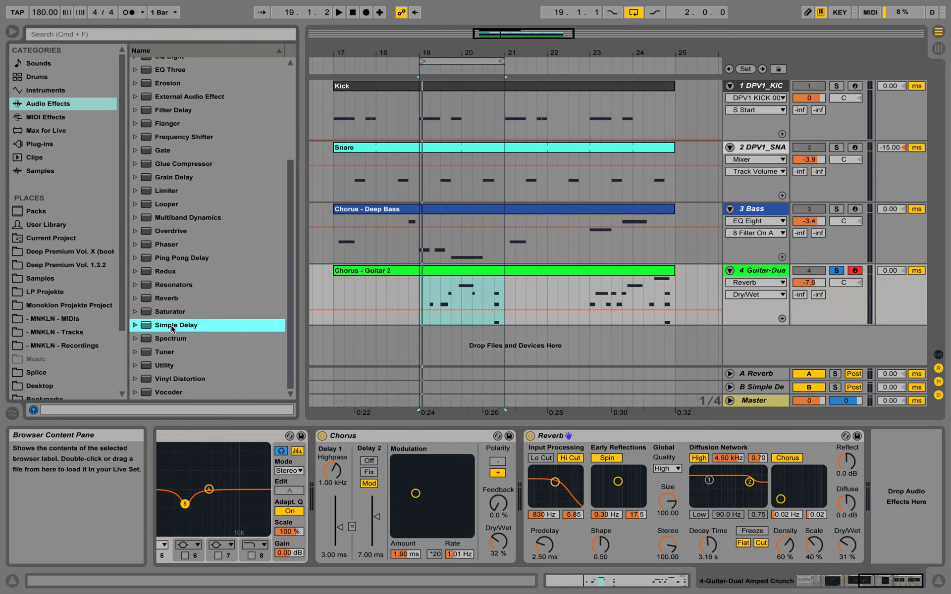
drag(188, 327, 321, 324)
drag(424, 356, 886, 500)
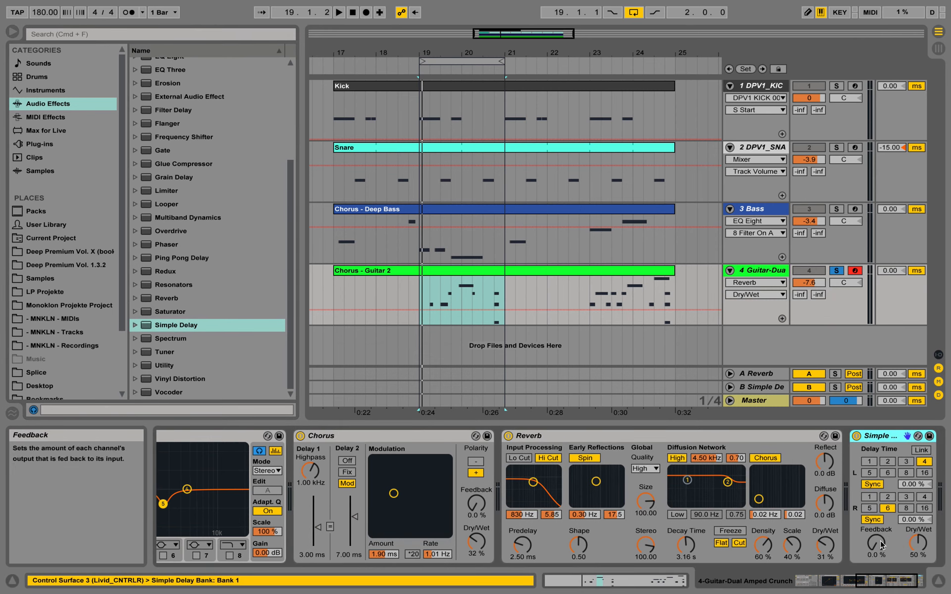
drag(879, 543, 905, 558)
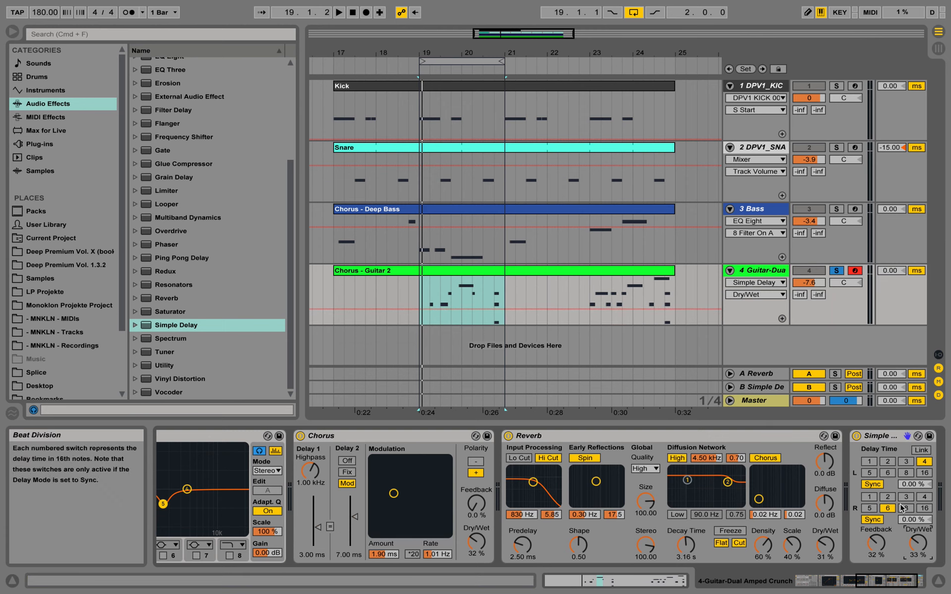
Step: Select beat division 4 for the Simple Delay's left channel and play the loop to hear the echoes
click(924, 462)
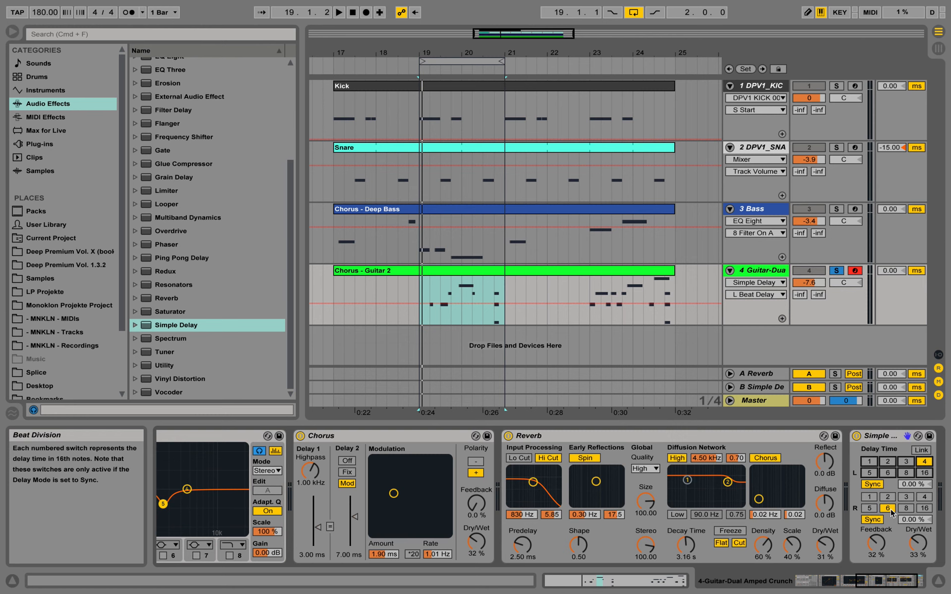
key(space)
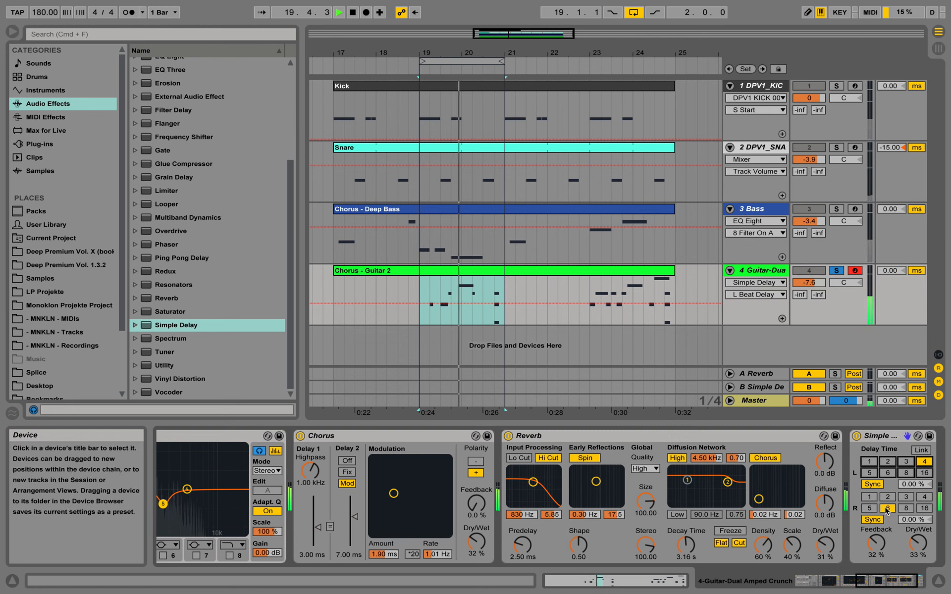
key(space)
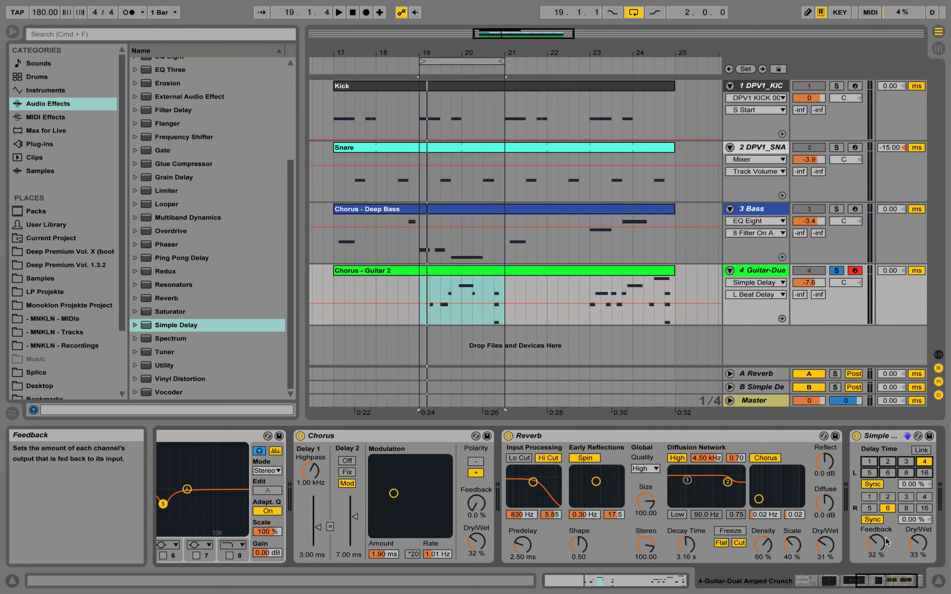
Step: Try the Simple Delay's Feedback at 95 % during loop playback
drag(880, 546, 880, 515)
key(space)
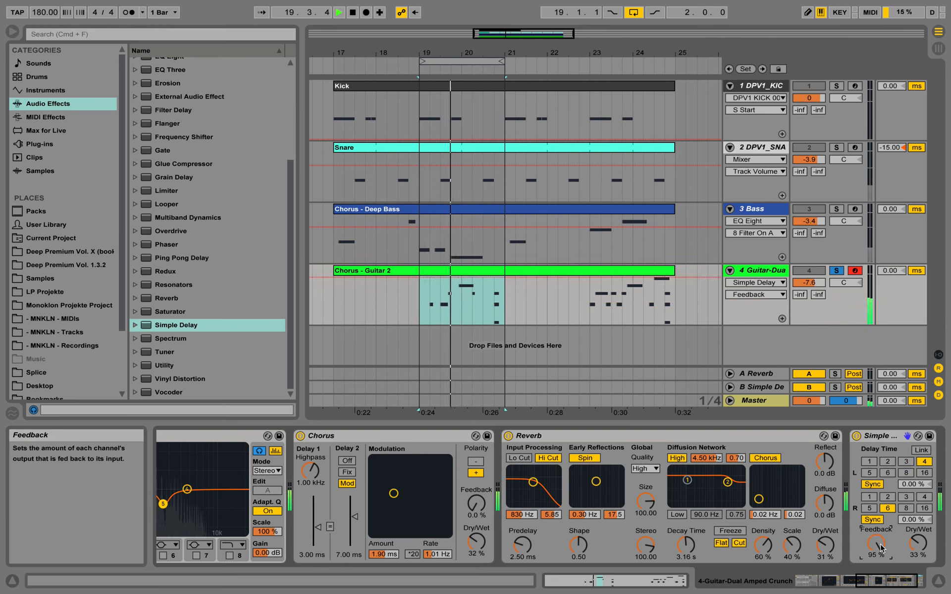
key(space)
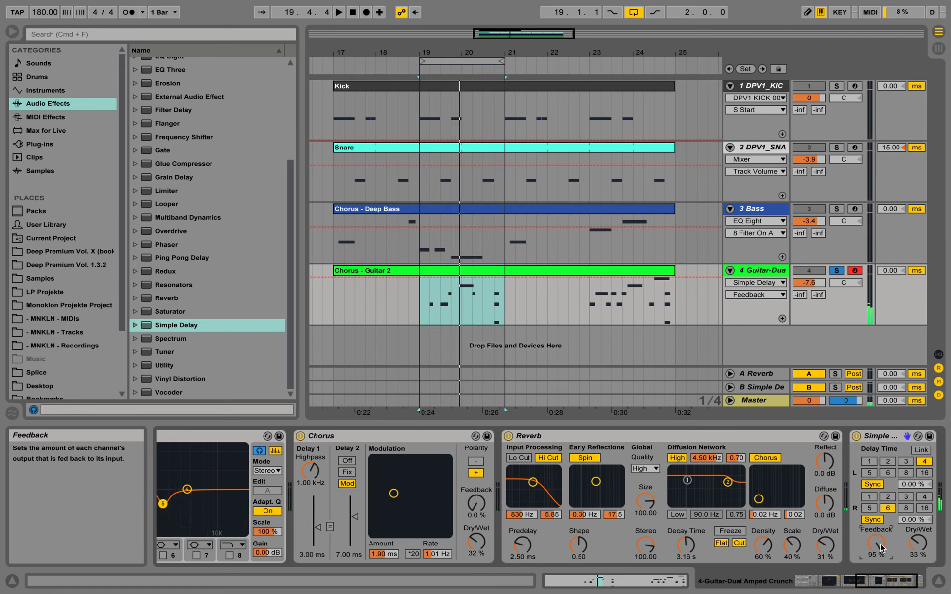
Step: Set the Simple Delay's Feedback to 27 % and its Dry/Wet to 24 %, checking the sound in the loop
drag(881, 547, 881, 581)
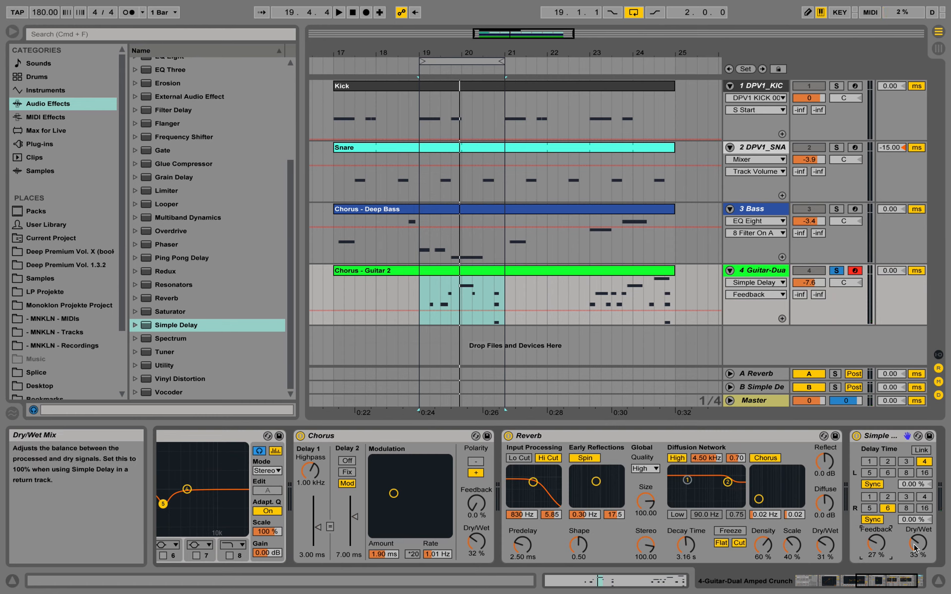
key(space)
drag(914, 547, 916, 580)
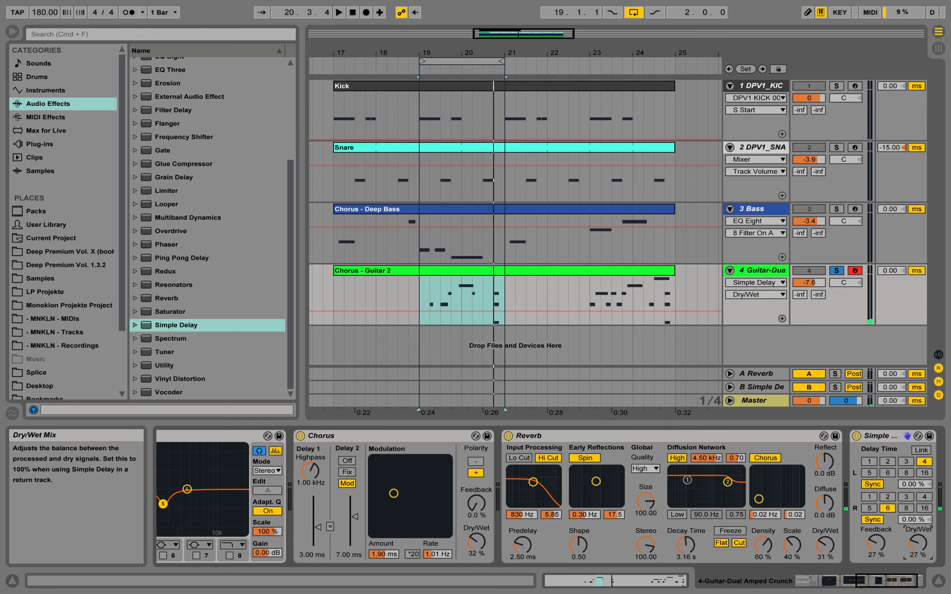
drag(917, 544, 918, 546)
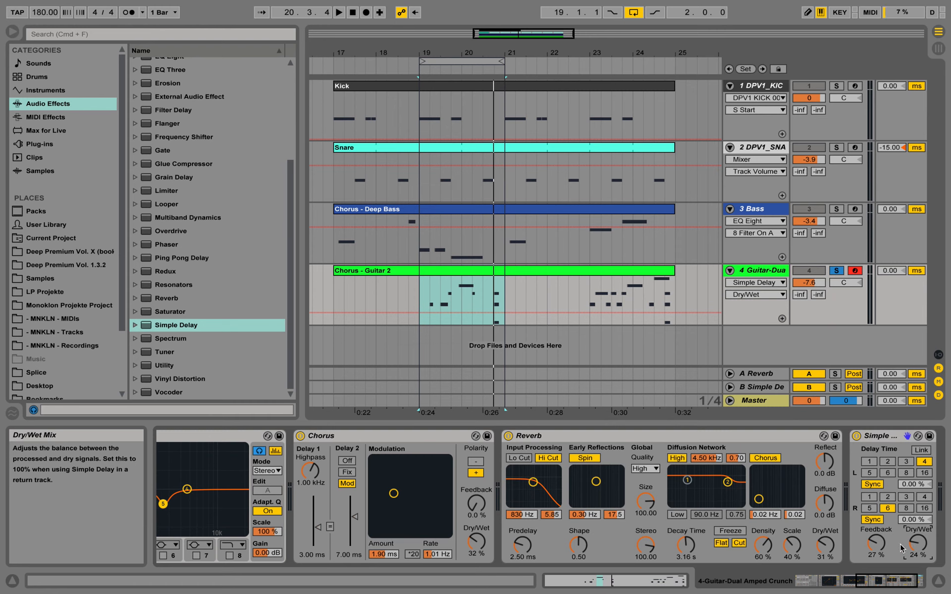
key(space)
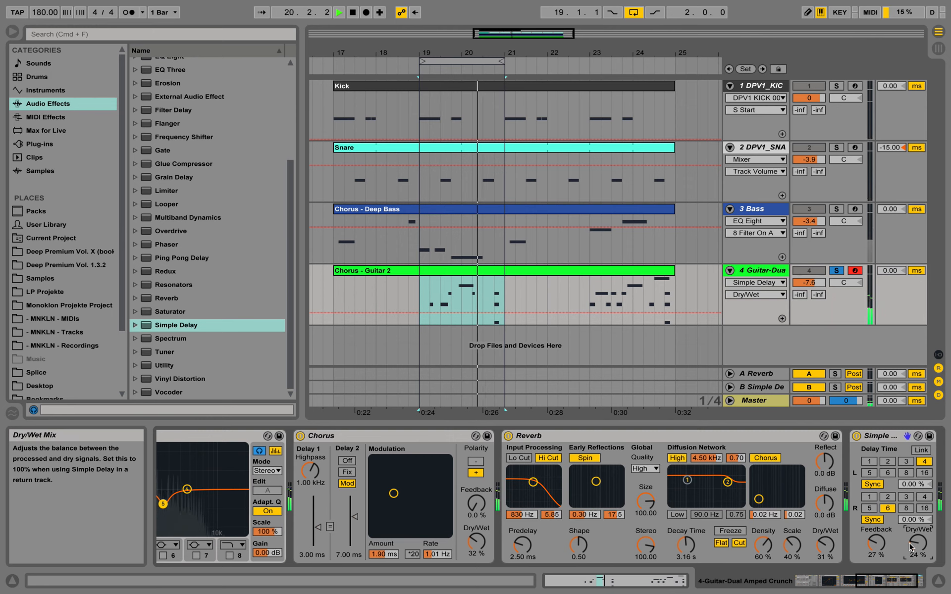
key(space)
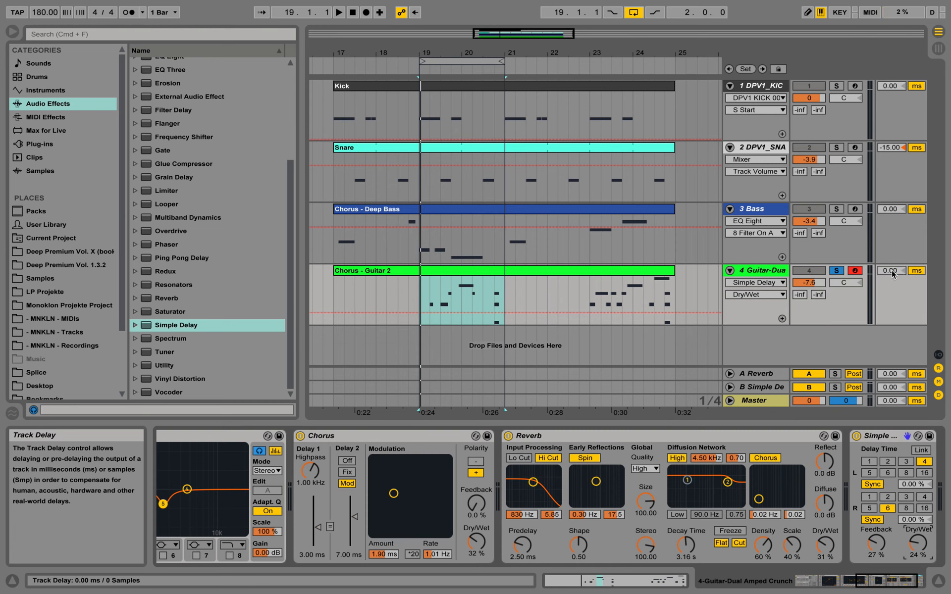
Step: Set the guitar track's Track Delay to -22 ms and start loop playback
drag(890, 270, 890, 278)
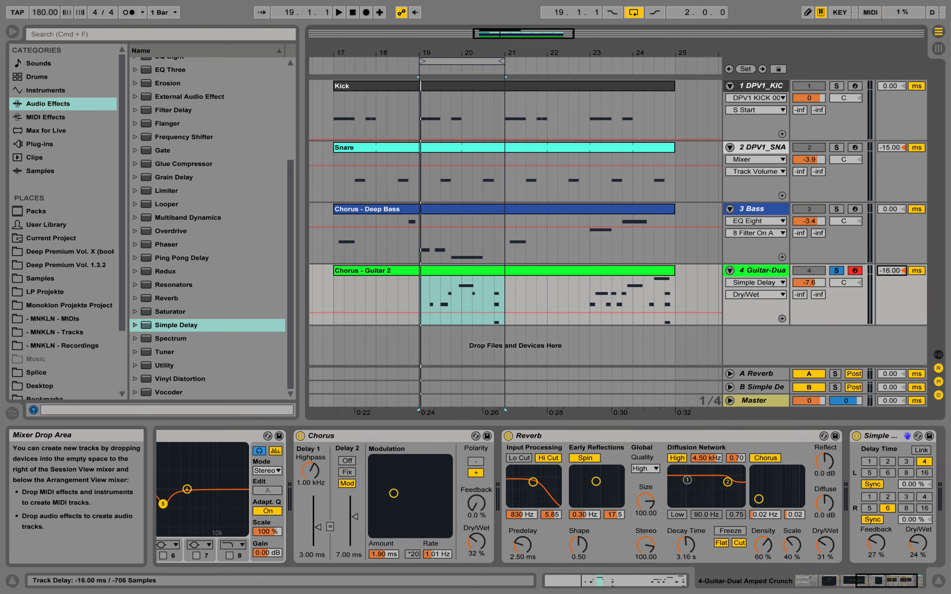
key(space)
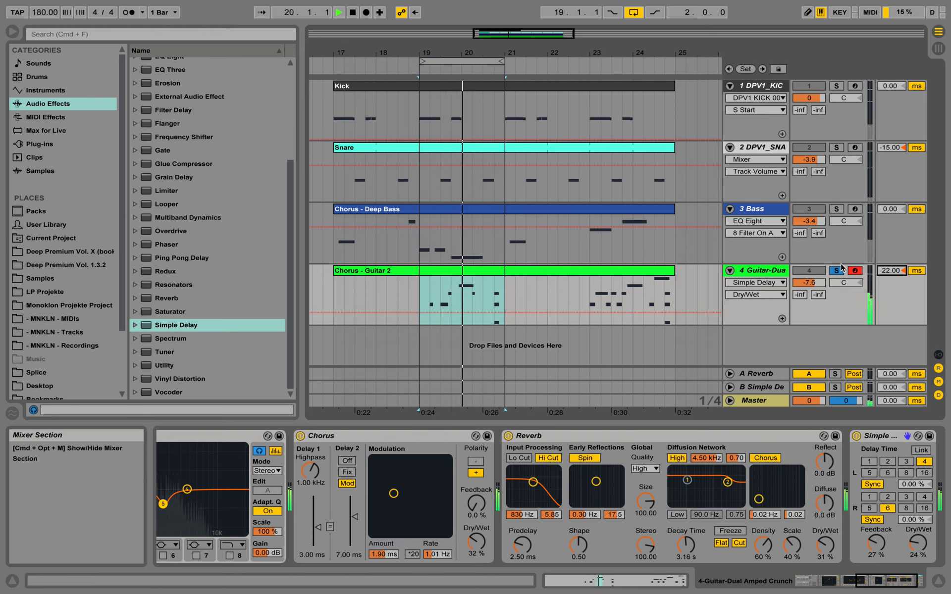
Step: Unsolo the guitar track and extend the loop to the eight bars from 17 to 25 to hear the full mix
click(837, 270)
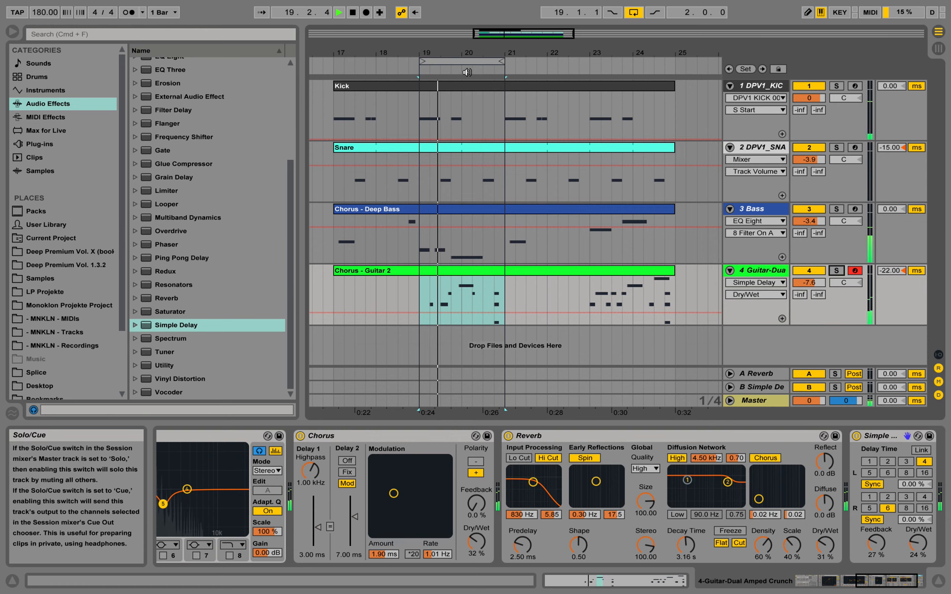
drag(421, 61, 337, 61)
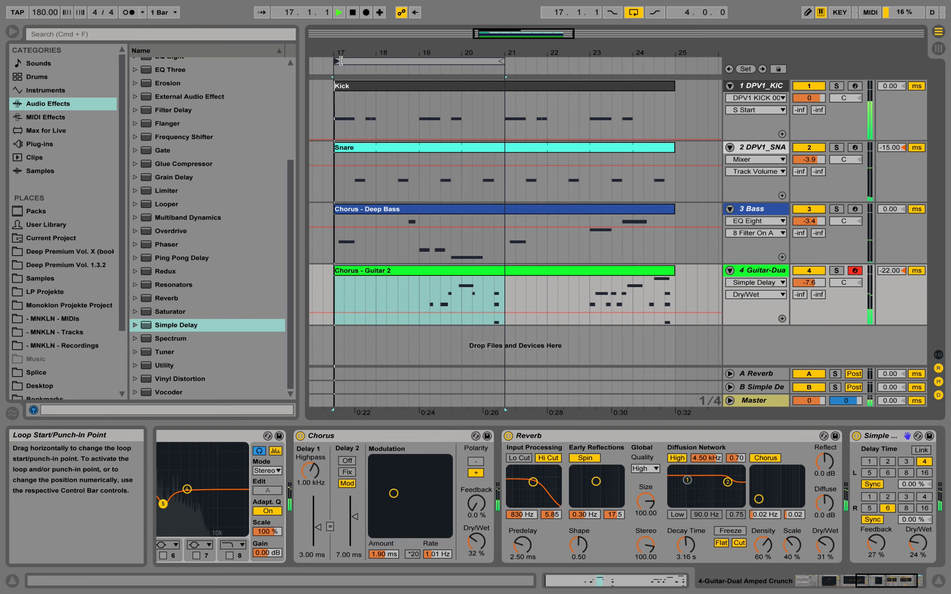
drag(503, 61, 675, 61)
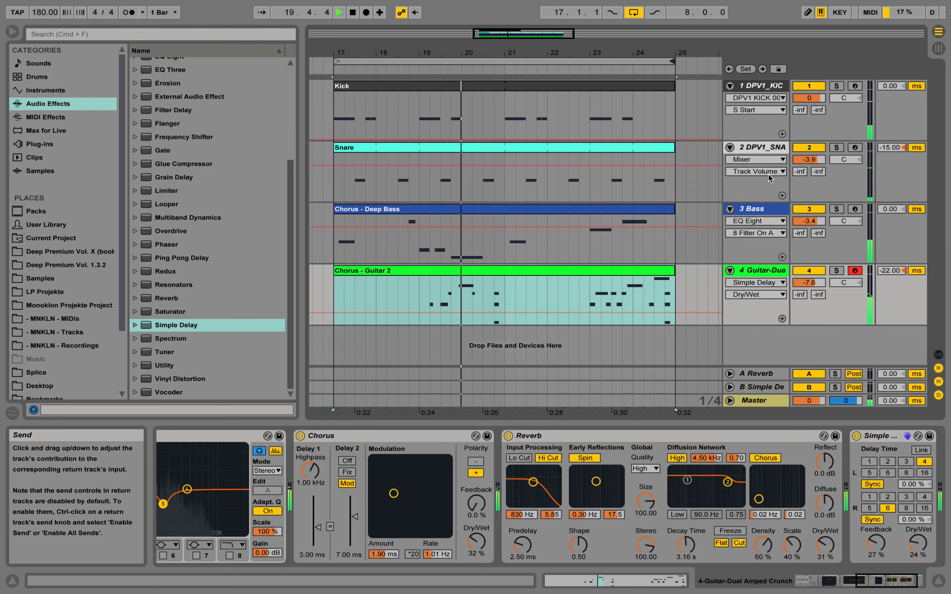